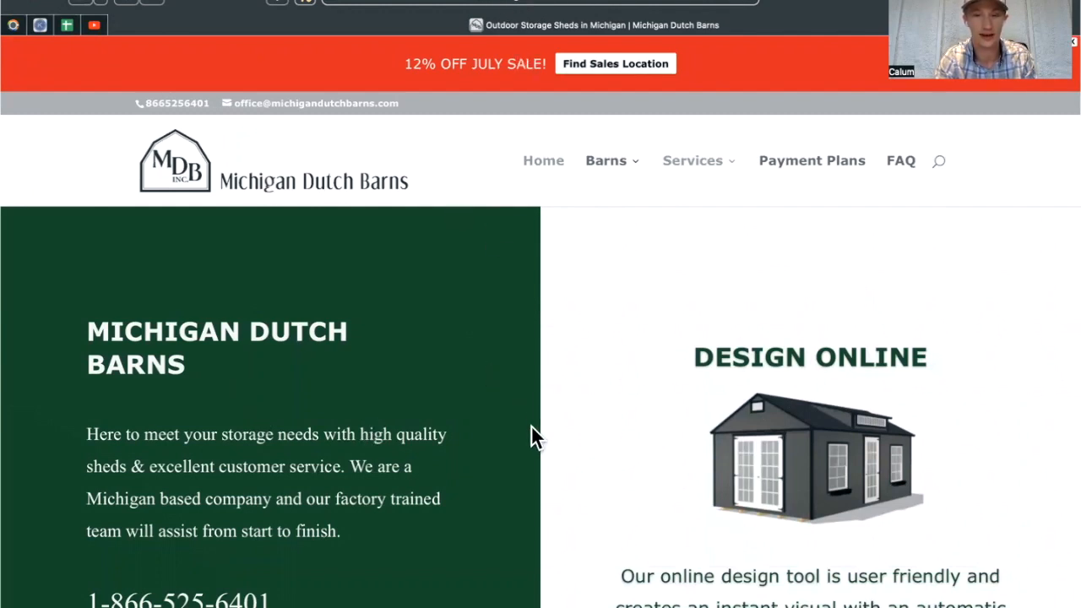
Scroll the Michigan Dutch Barns home page and launch the DESIGN ONLINE shed configurator.
scroll(532, 426, down, 2)
scroll(531, 425, down, 3)
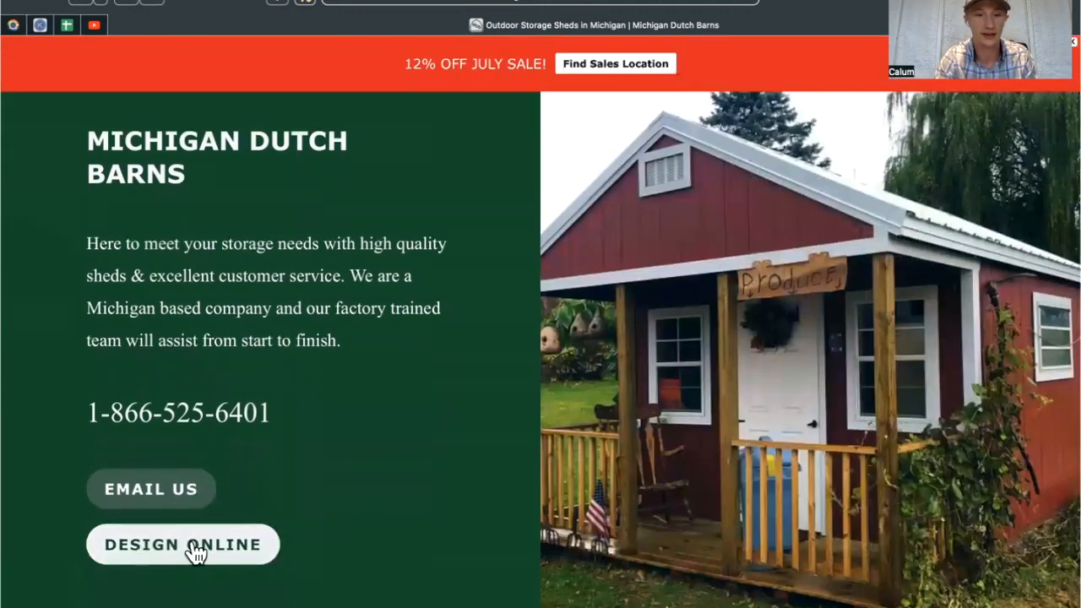
click(197, 554)
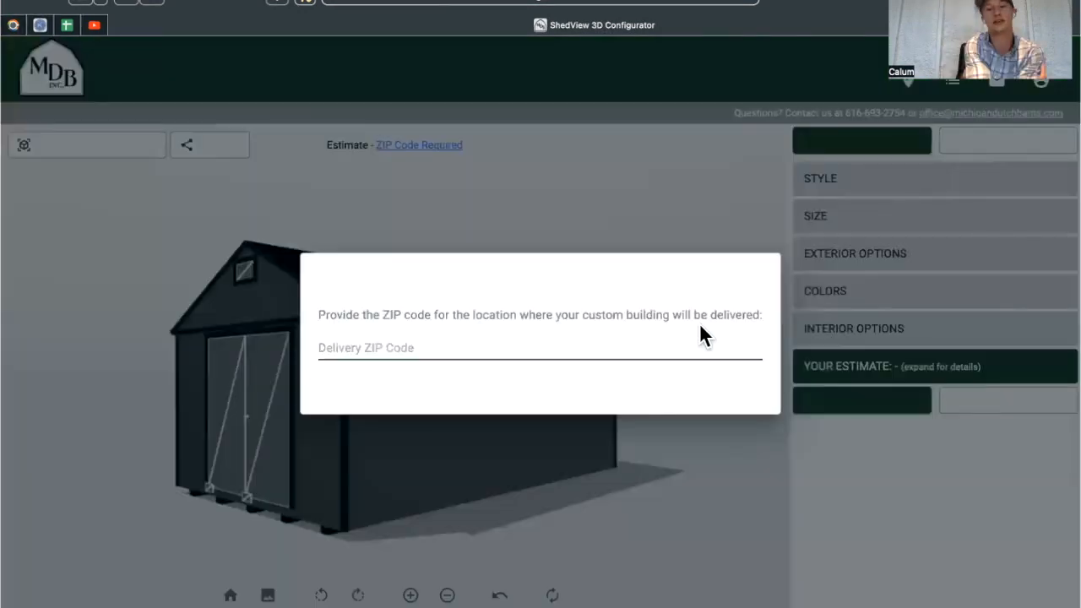
Enter delivery ZIP code 49306 and start building the Kingston 12x20 shed.
click(398, 347)
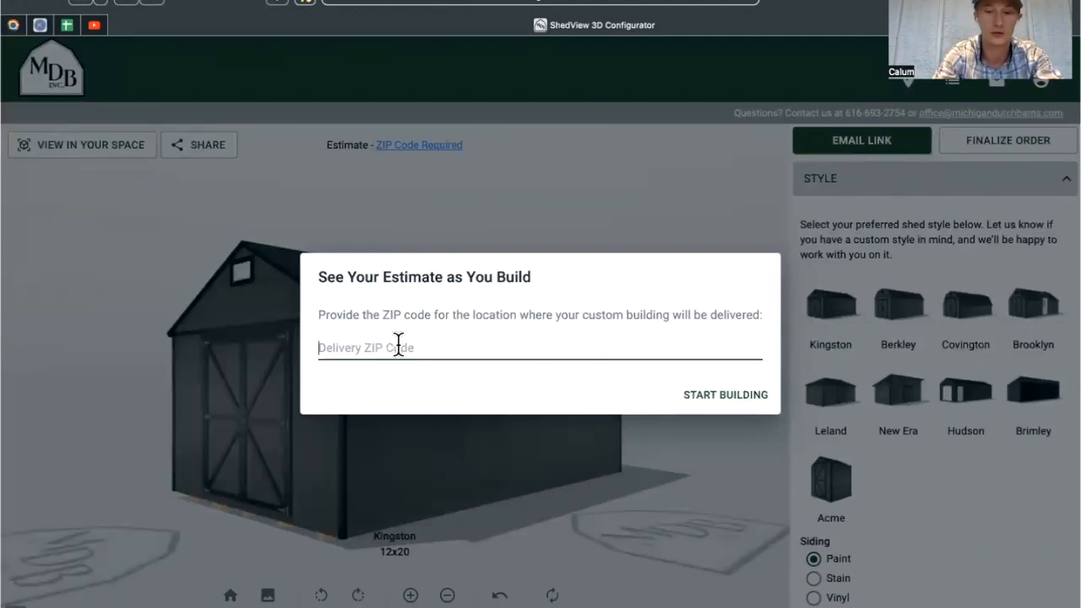
text(49306)
click(699, 397)
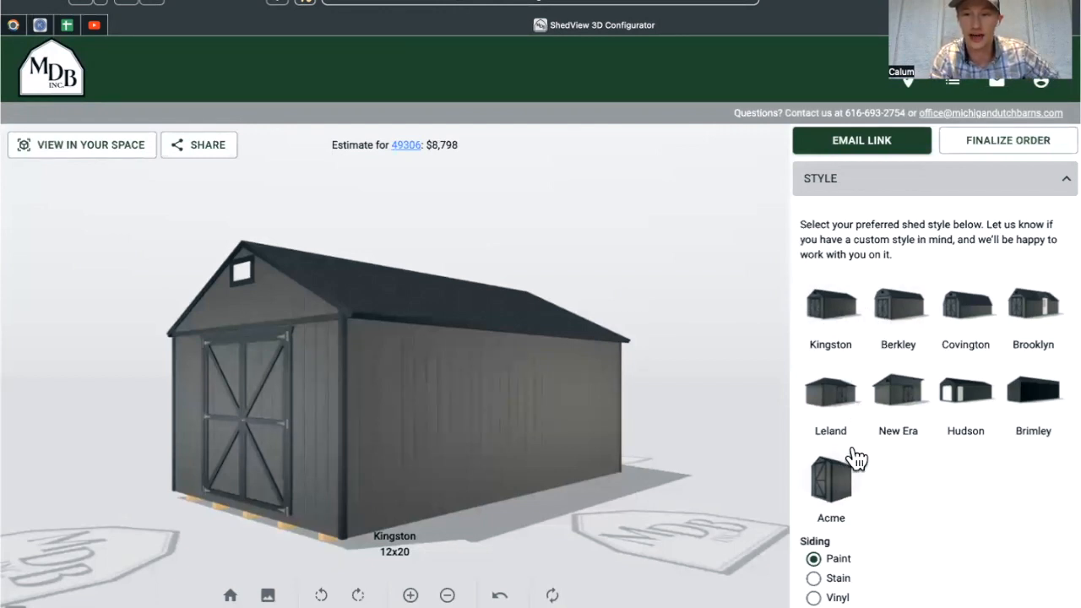
Switch the shed to the New Era style and rotate the model to inspect it.
click(906, 408)
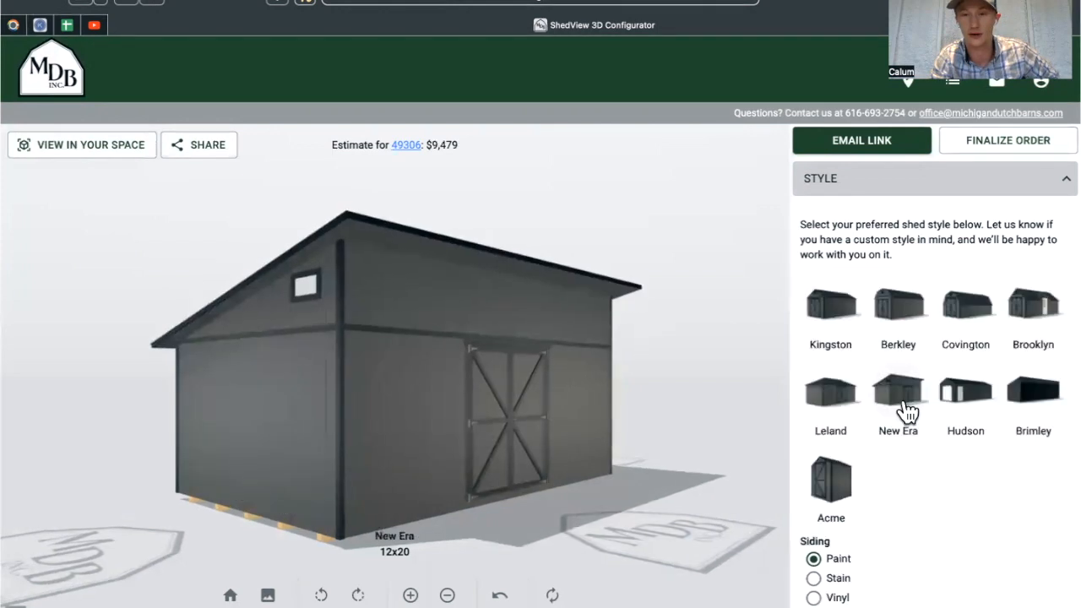
drag(663, 416, 622, 413)
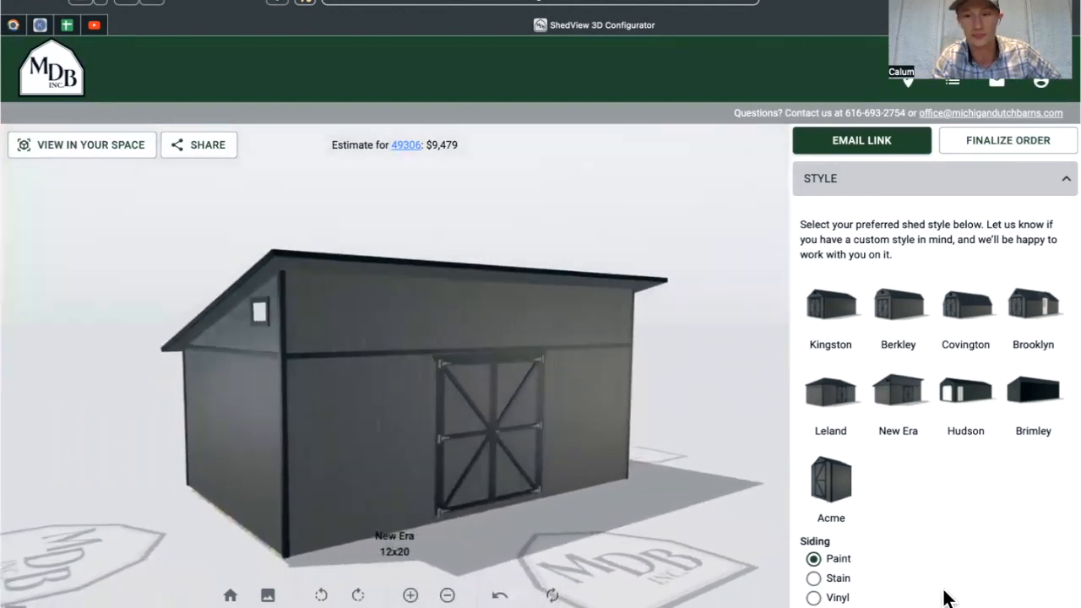
scroll(952, 507, down, 2)
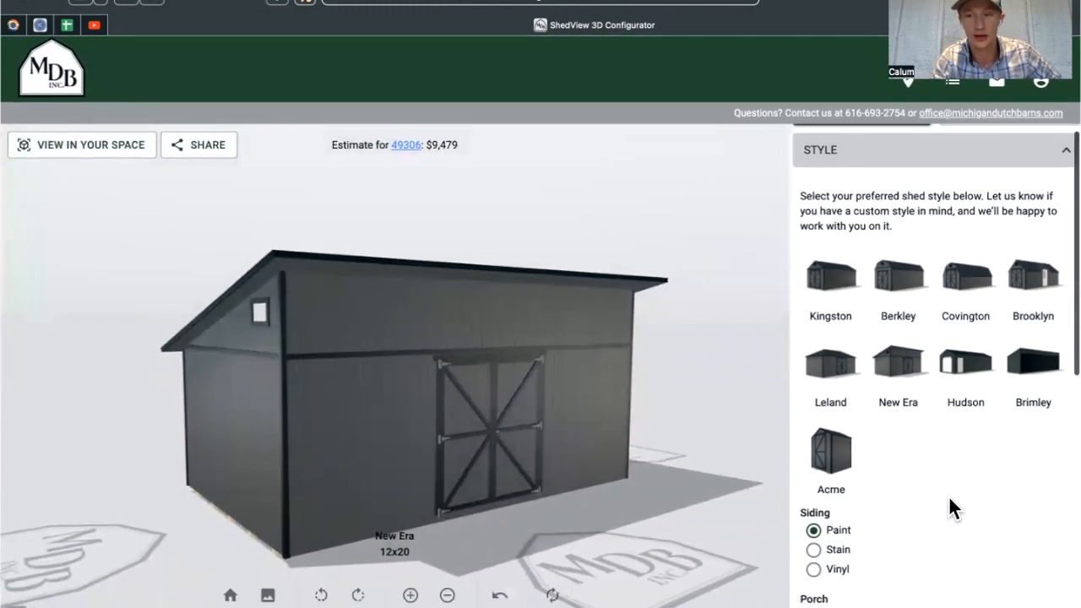
Compare Vinyl siding, then settle on Stain siding.
click(814, 502)
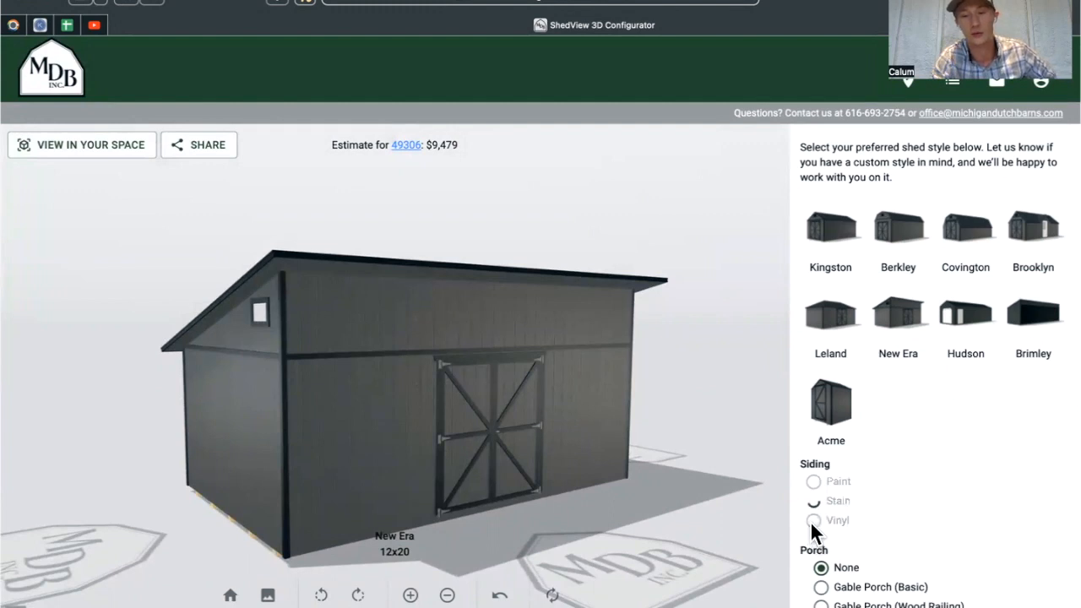
click(812, 521)
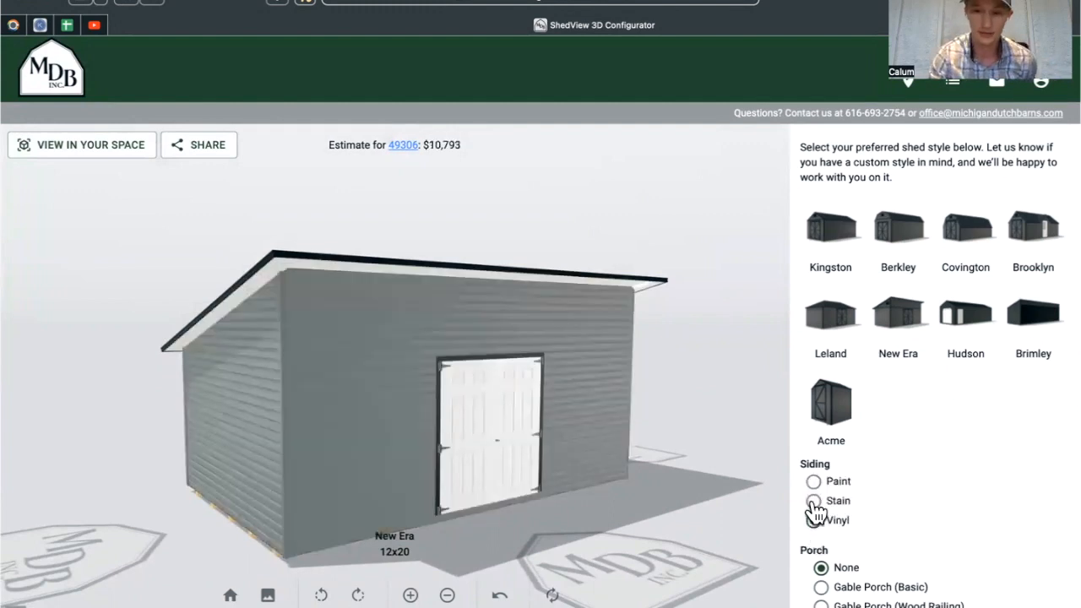
click(814, 501)
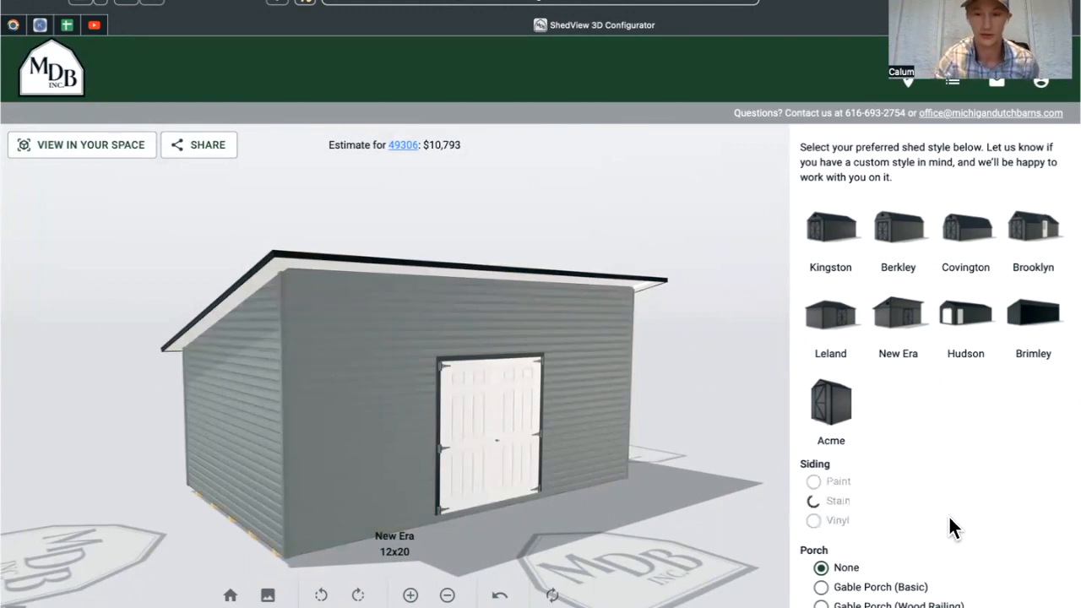
Add a Gable Porch with Vinyl Railing to the shed.
scroll(948, 528, down, 1)
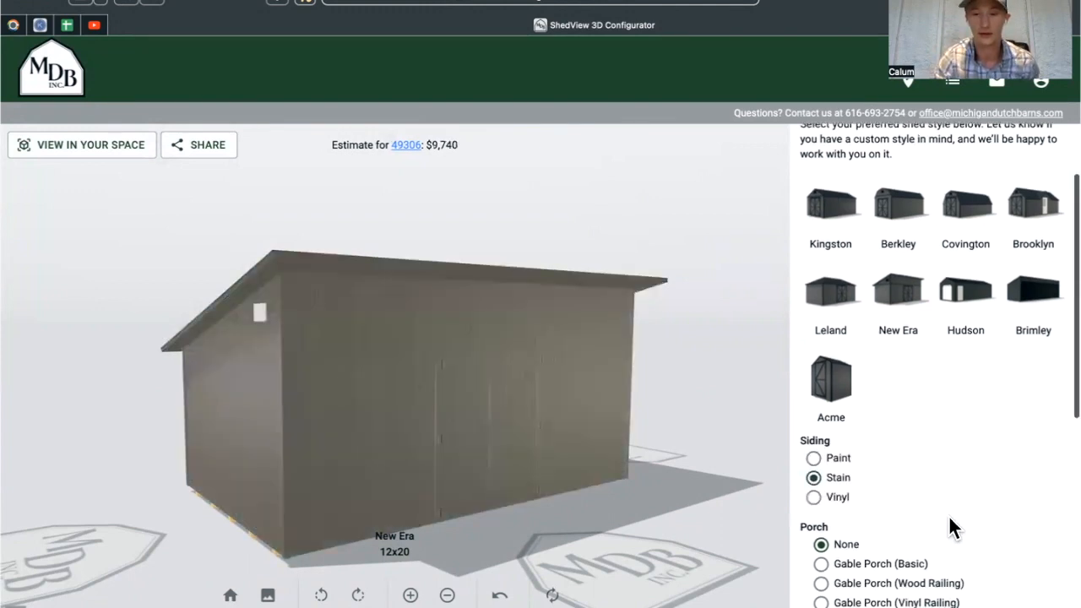
scroll(949, 518, down, 1)
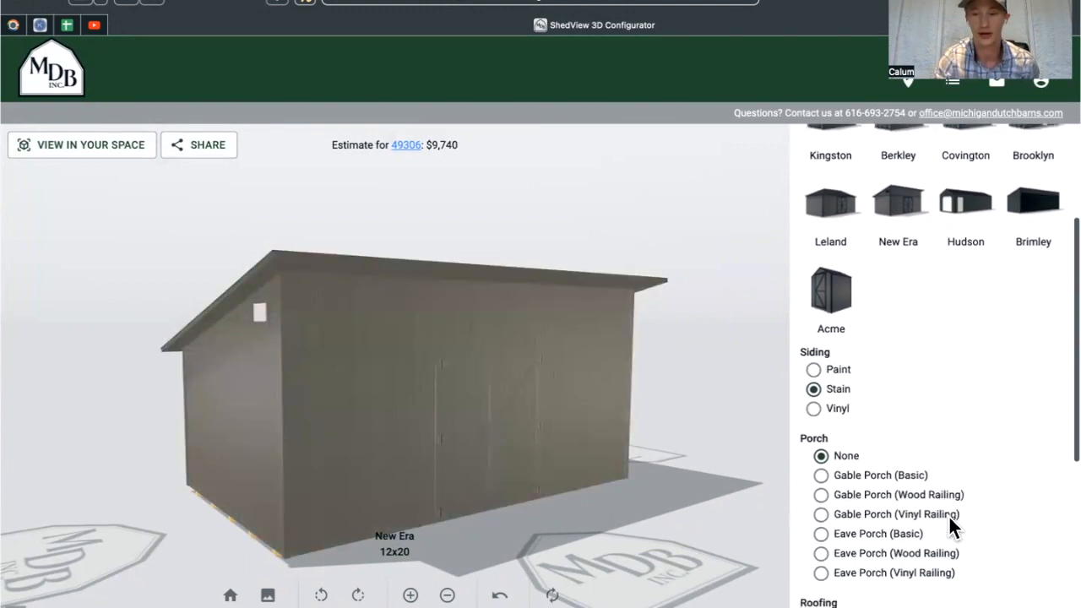
click(822, 515)
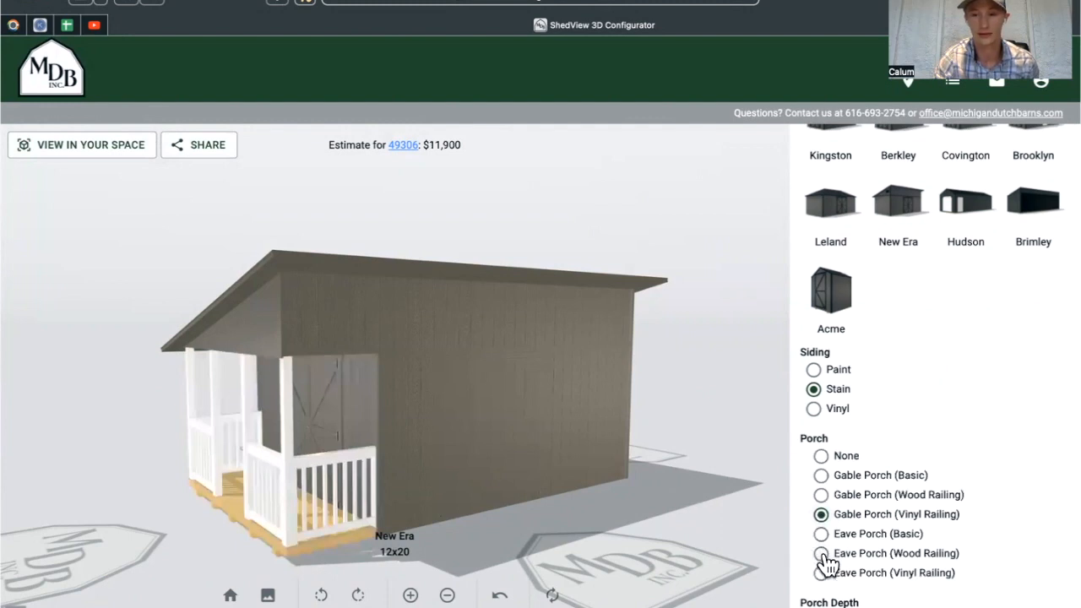
Change the porch to an Eave Porch with Wood Railing.
click(821, 554)
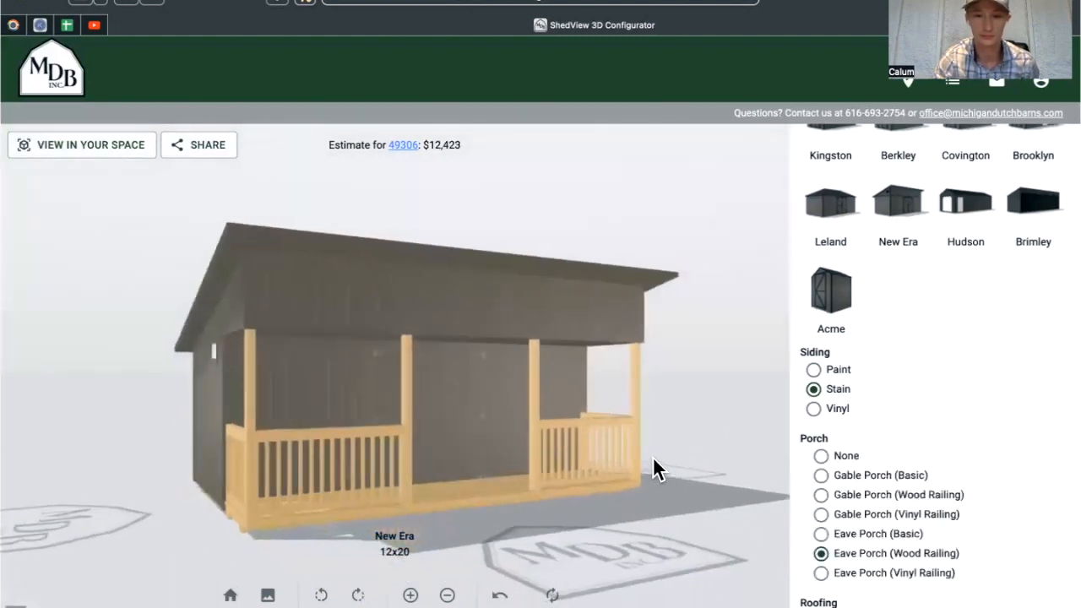
scroll(878, 505, down, 3)
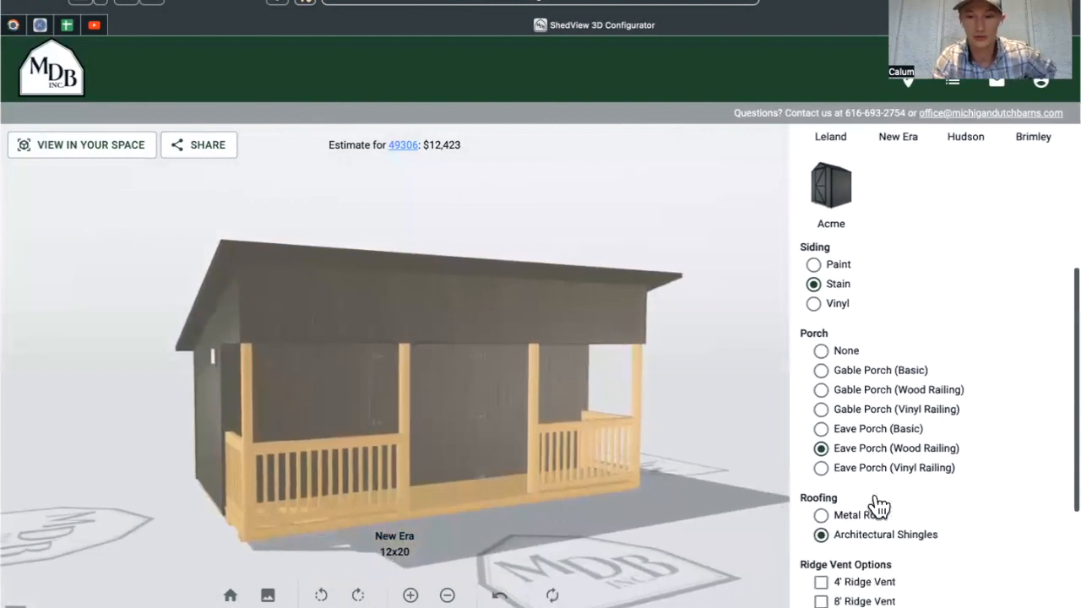
scroll(897, 348, down, 2)
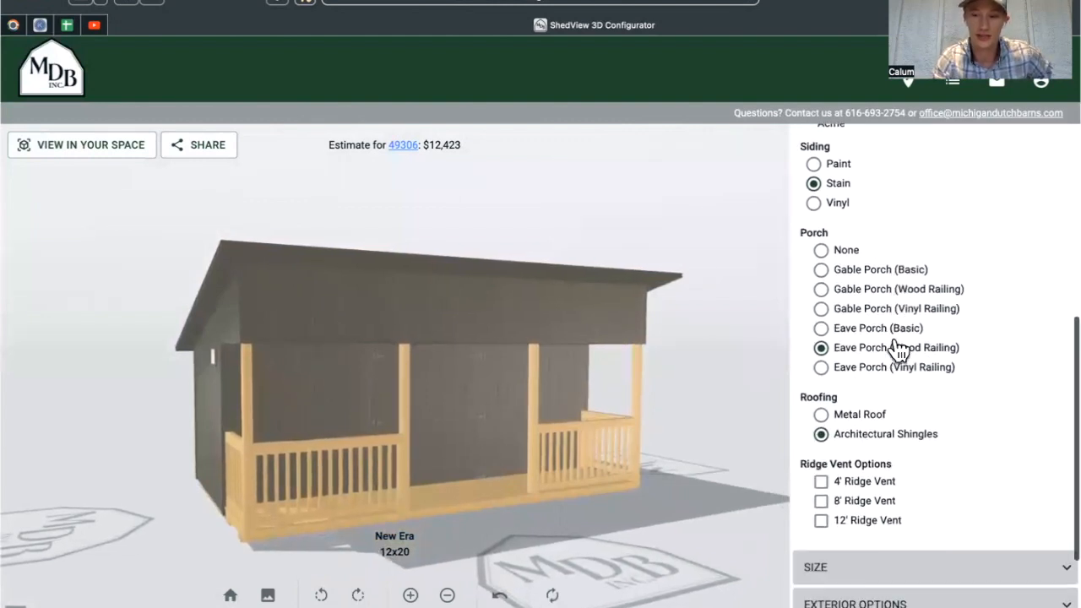
Switch the roofing to Metal Roof and bring up the shed size choices.
click(821, 396)
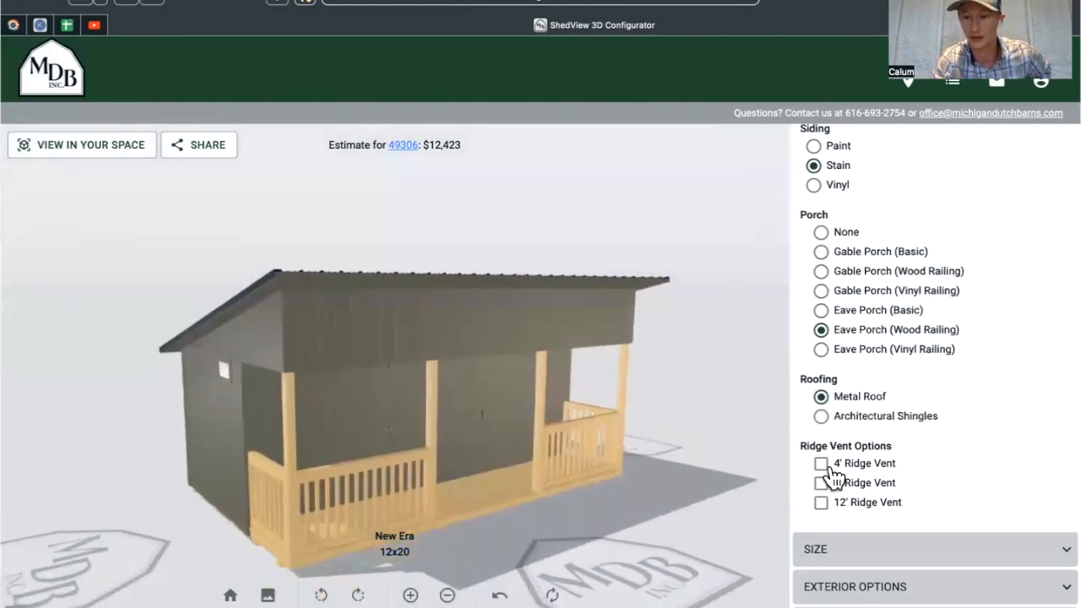
scroll(880, 500, down, 2)
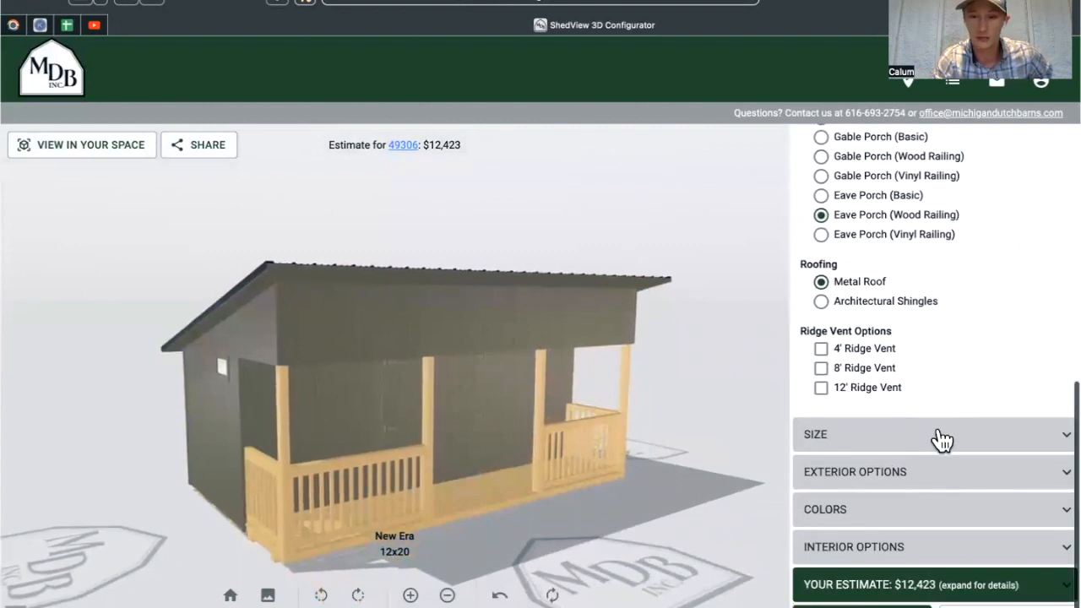
click(936, 436)
click(855, 350)
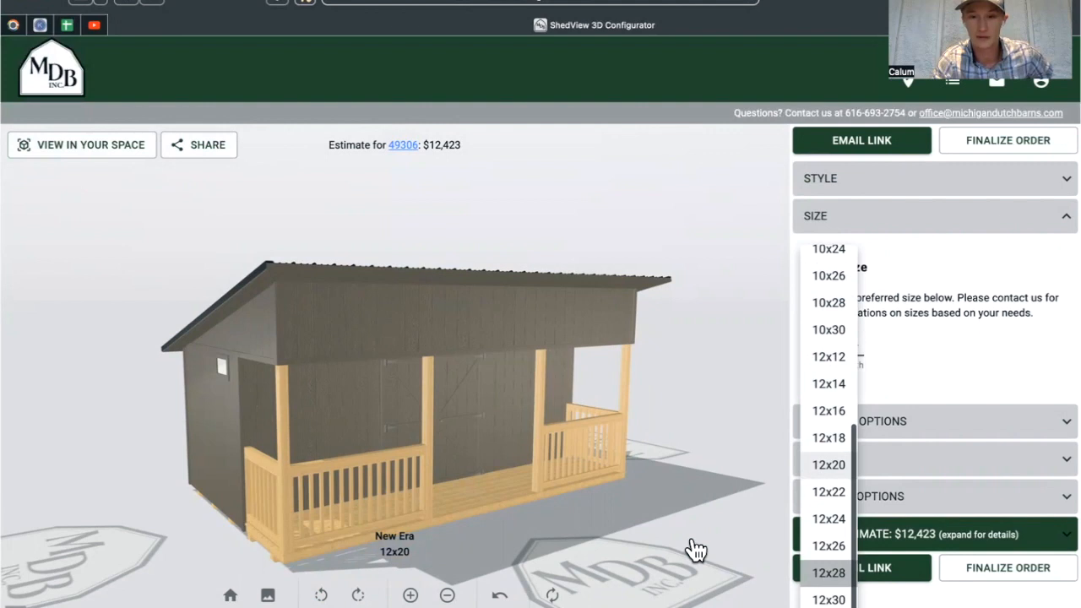
Confirm 12x28 as the shed size and orbit to view the roof from above.
key(Return)
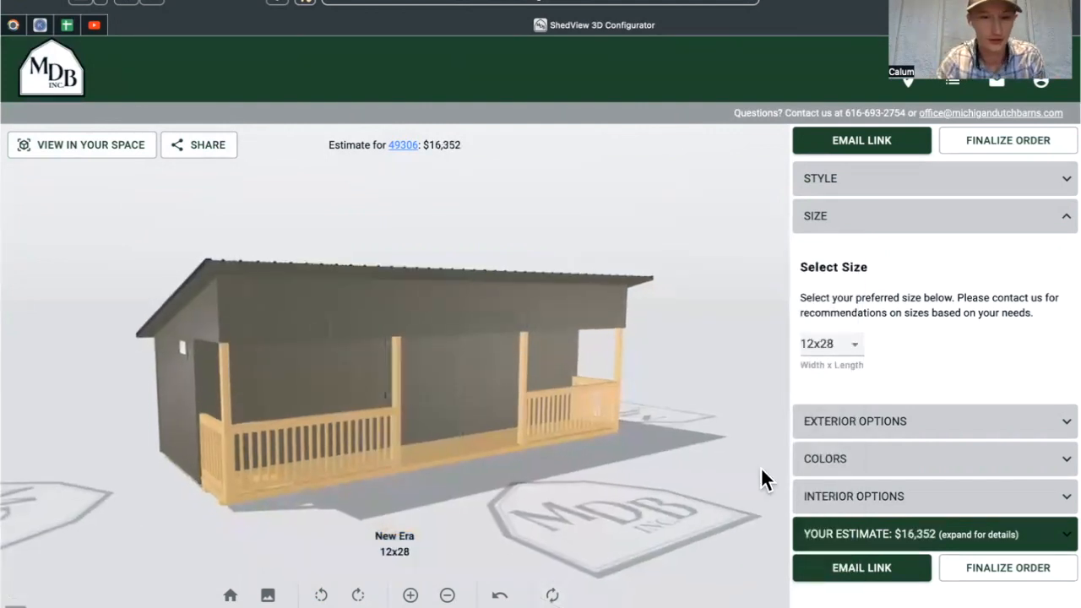
drag(688, 517, 621, 504)
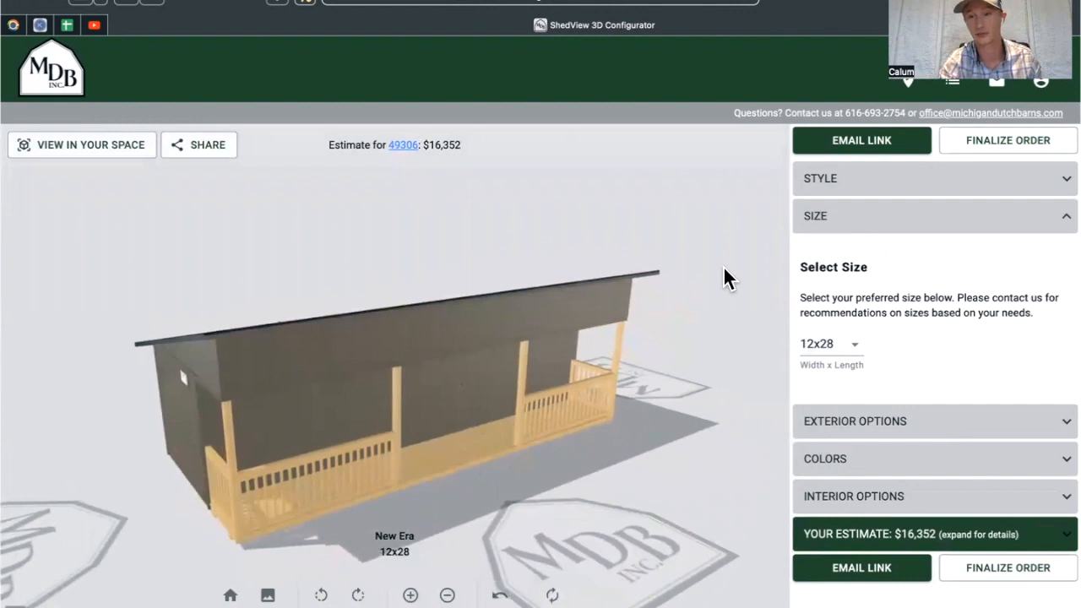
click(1055, 221)
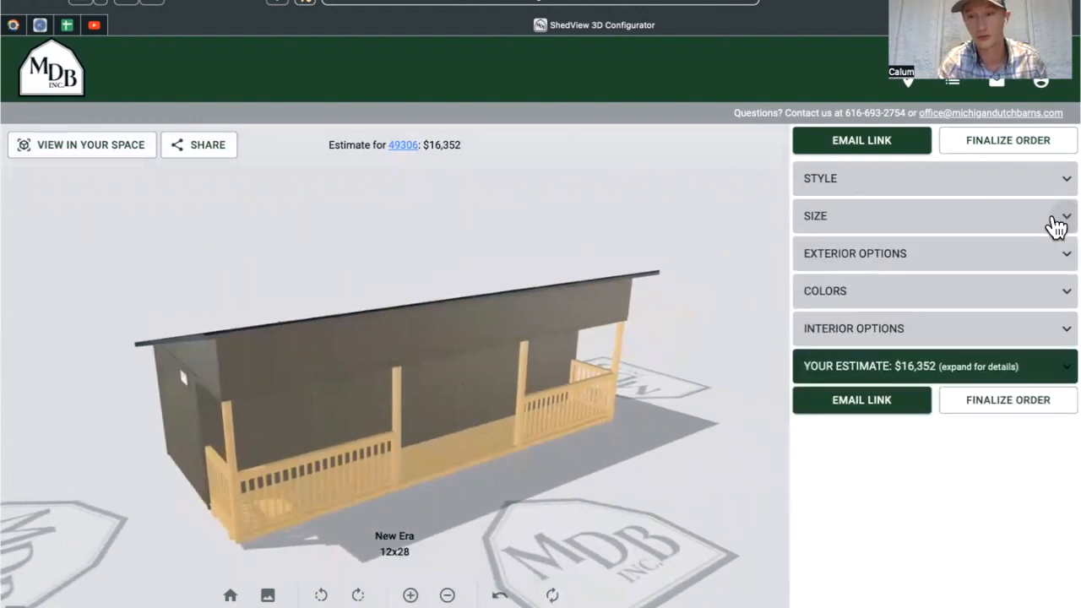
From the exterior wall items, add a transom window and place it on the porch wall.
click(1054, 221)
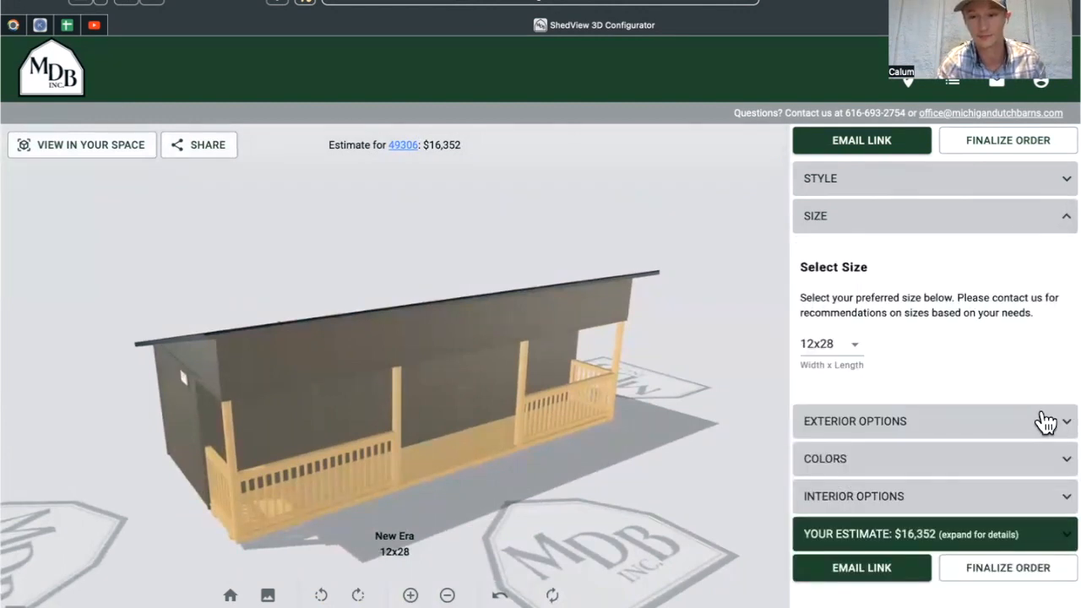
click(1044, 424)
scroll(967, 462, down, 1)
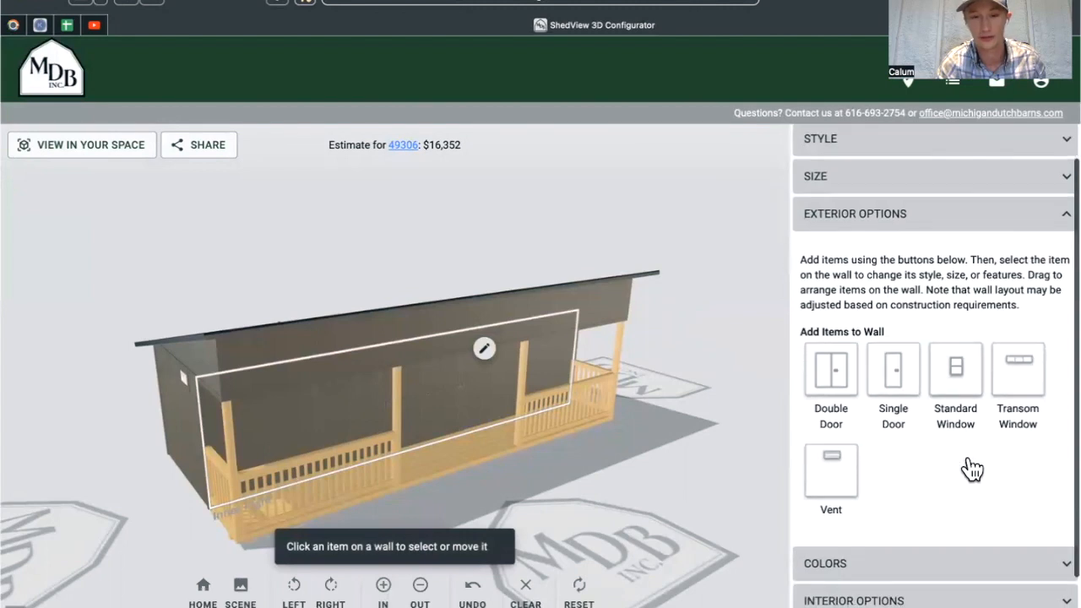
drag(687, 497, 626, 429)
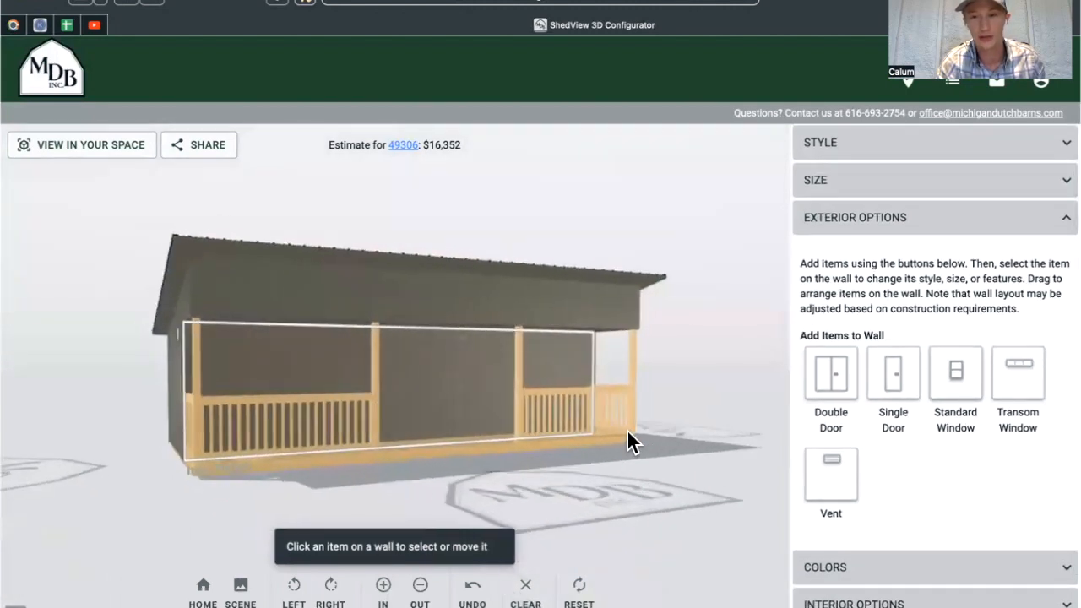
click(1020, 397)
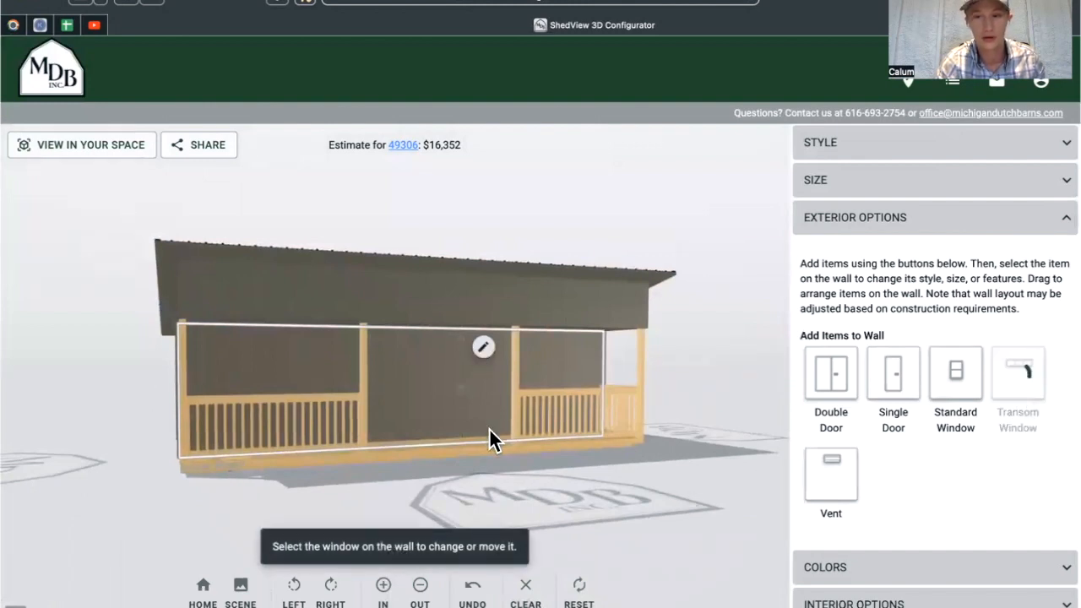
click(512, 434)
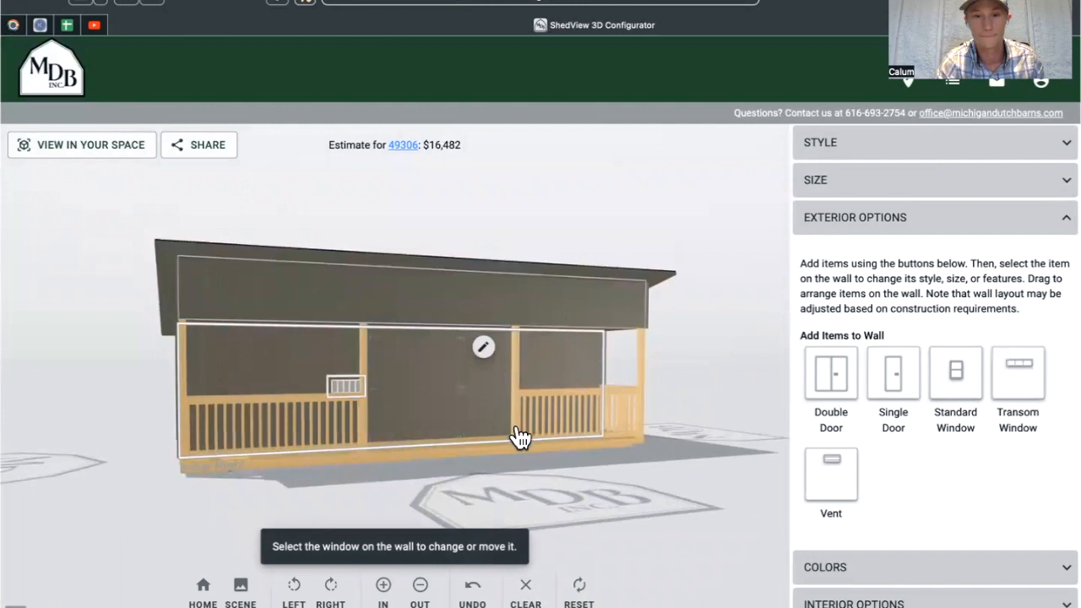
Slide the porch-wall transom window left along the wall and close its options.
click(345, 385)
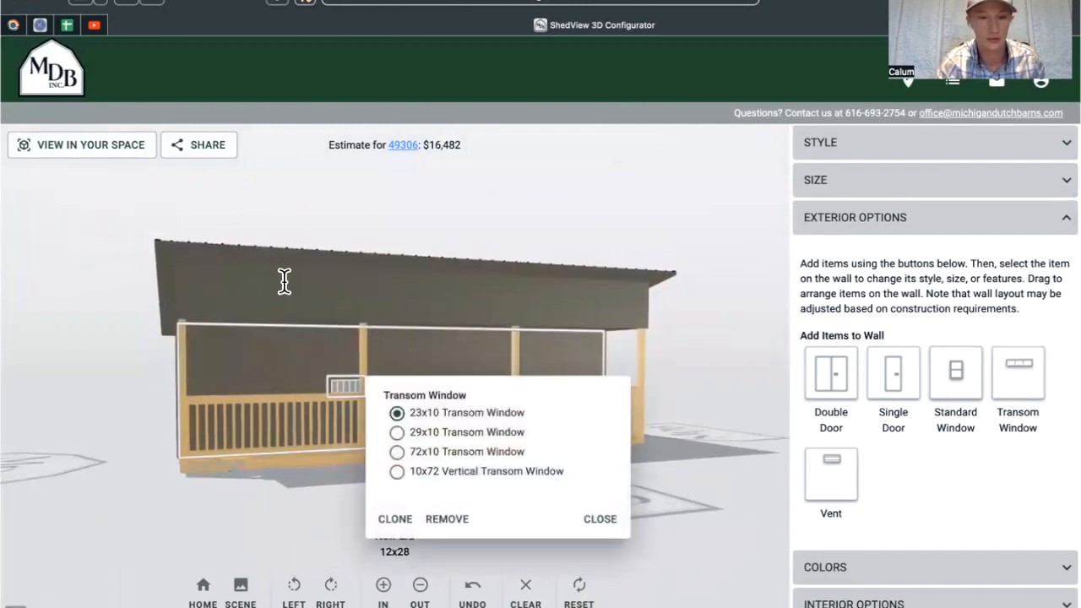
click(346, 390)
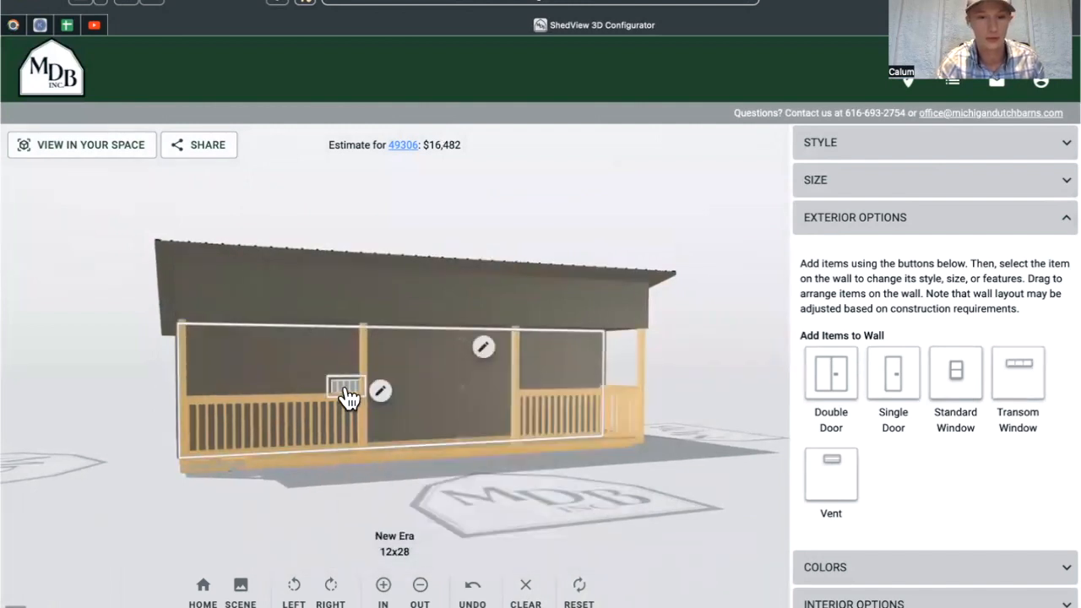
mouse_move(318, 338)
mouse_down()
mouse_move(265, 309)
mouse_move(282, 366)
mouse_move(251, 371)
mouse_move(277, 365)
mouse_up()
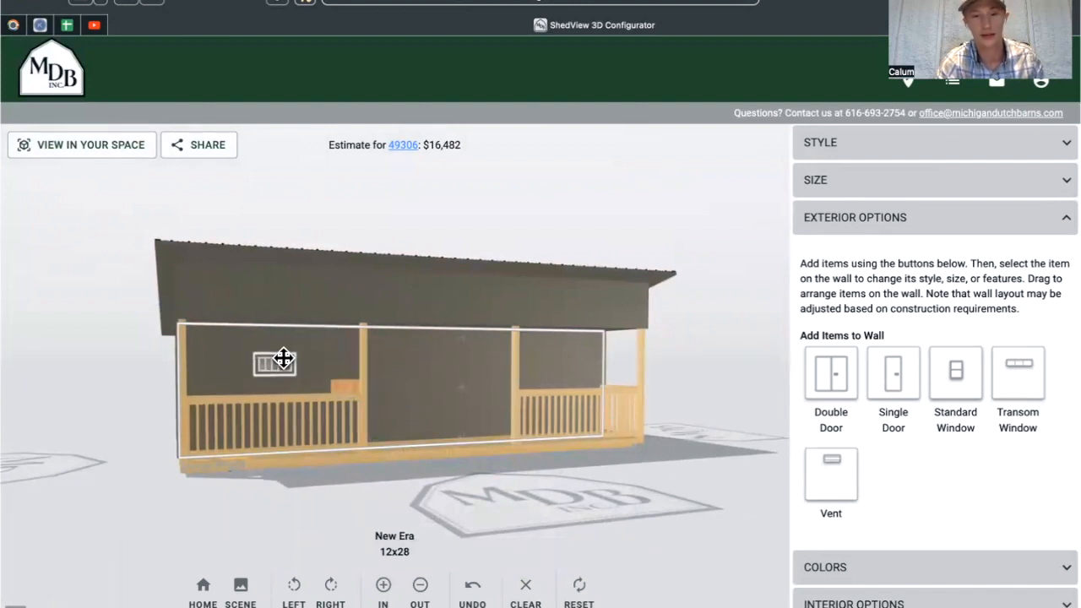
click(280, 365)
click(280, 365)
click(280, 365)
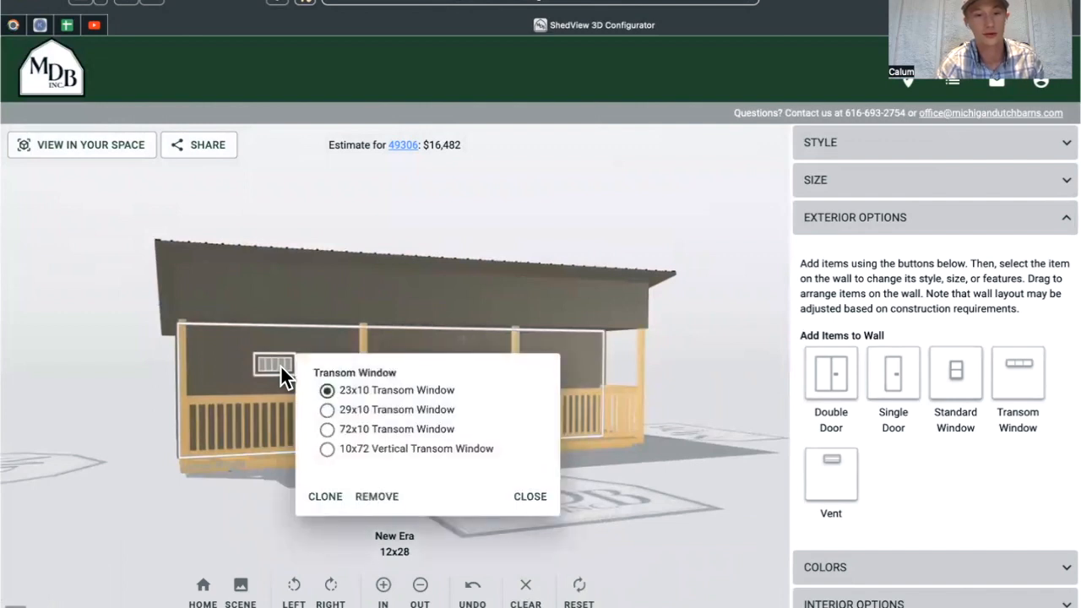
click(368, 498)
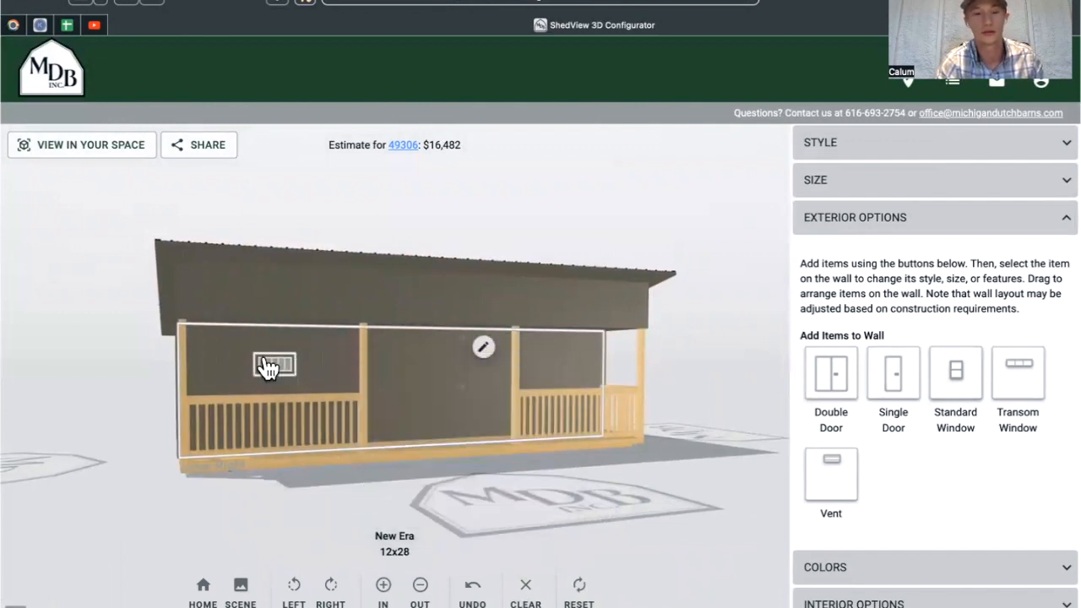
Select the upper front wall and add a transom window there.
click(271, 295)
click(1020, 388)
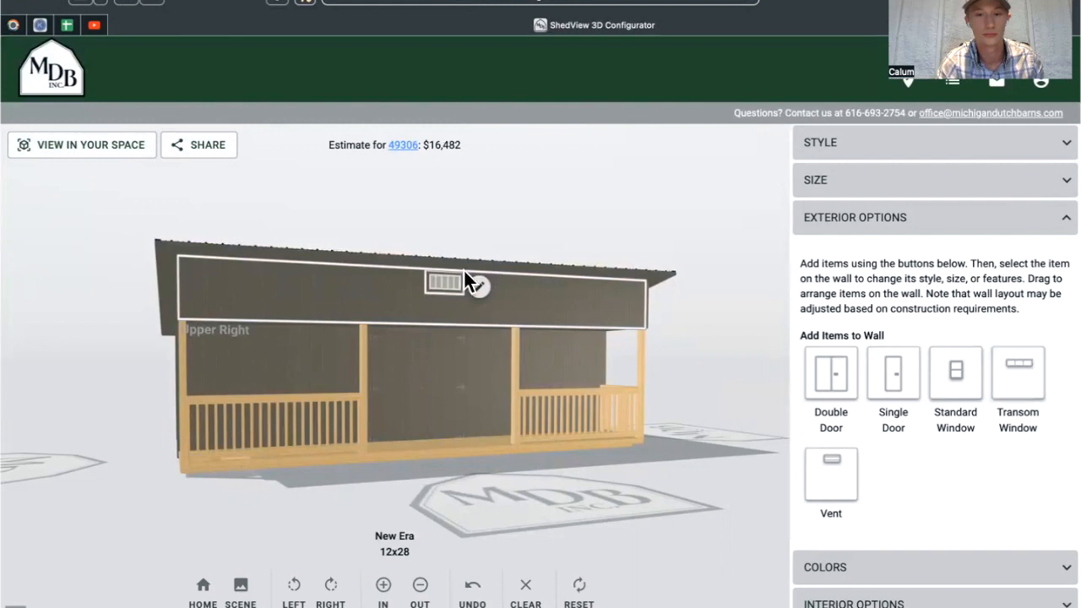
click(448, 283)
Resize the upper-wall transom to a 72x10 Transom Window.
click(496, 353)
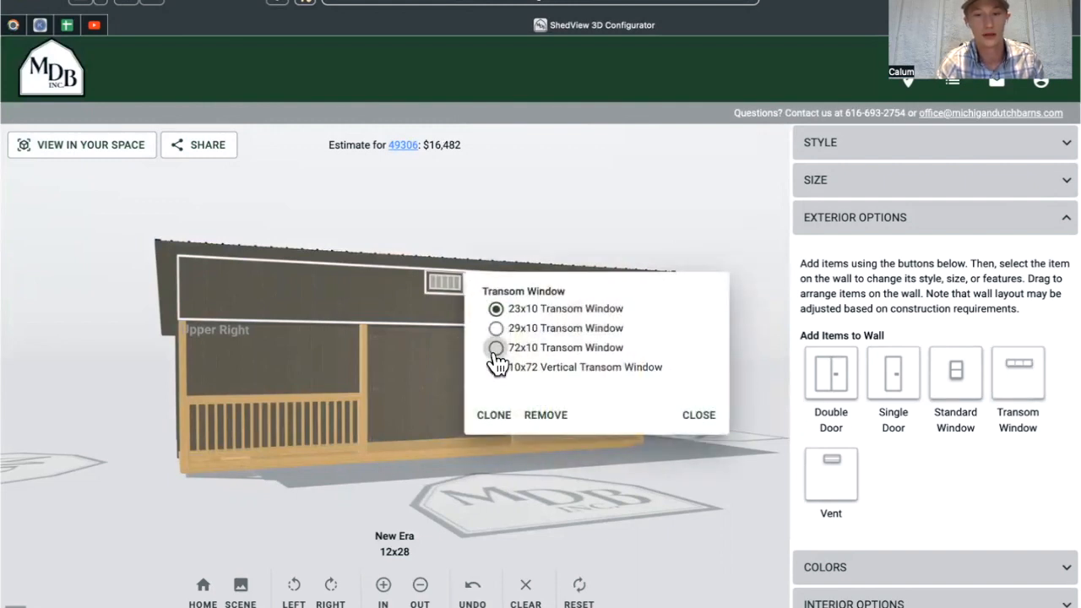
click(495, 353)
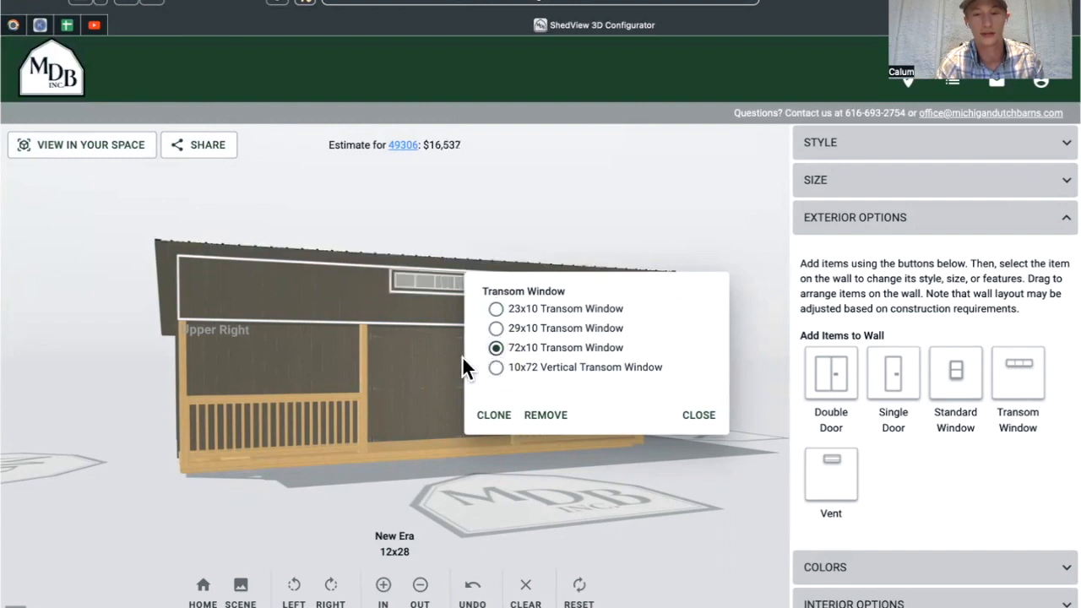
click(456, 361)
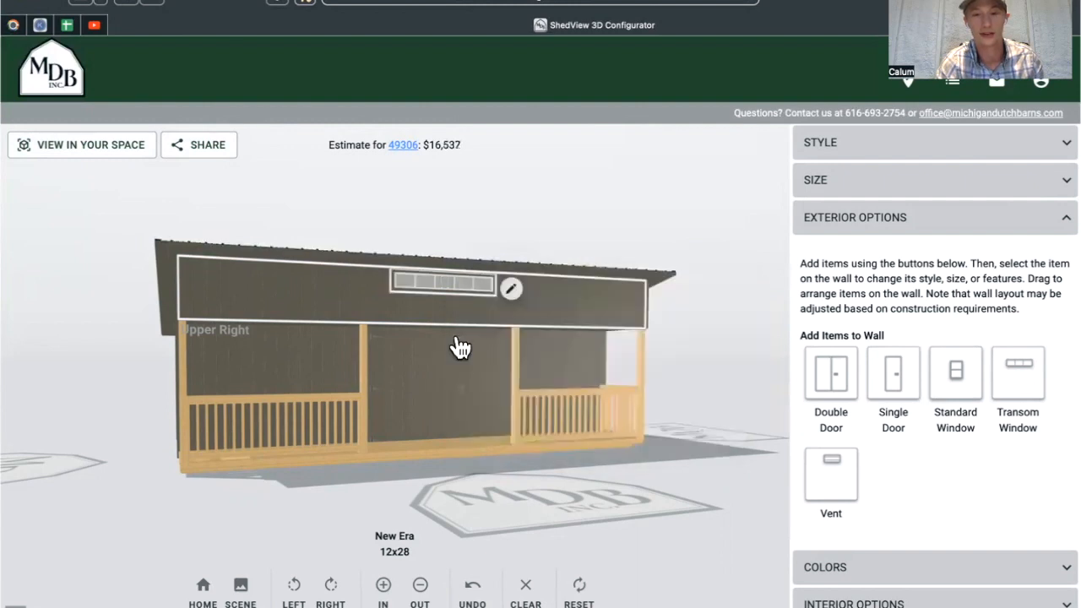
Clone the 72x10 transom twice so three span the upper wall.
click(513, 291)
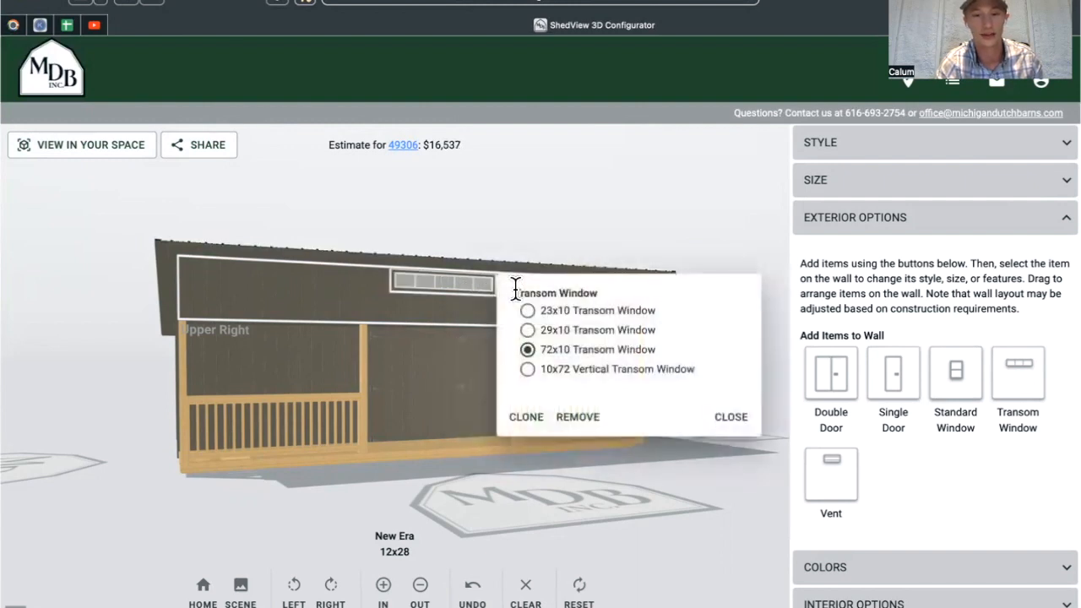
click(523, 417)
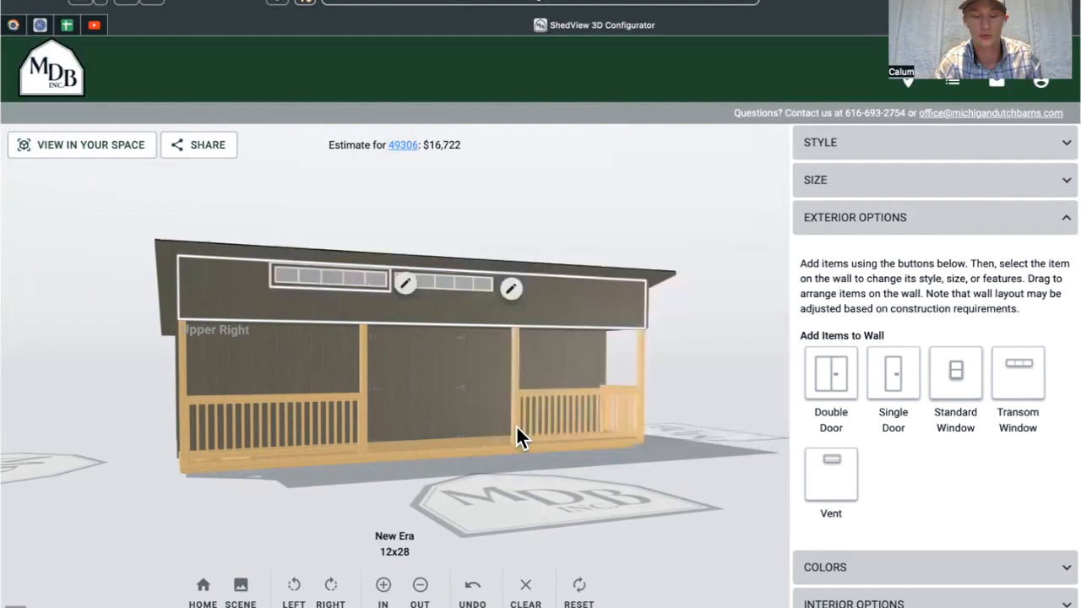
click(511, 290)
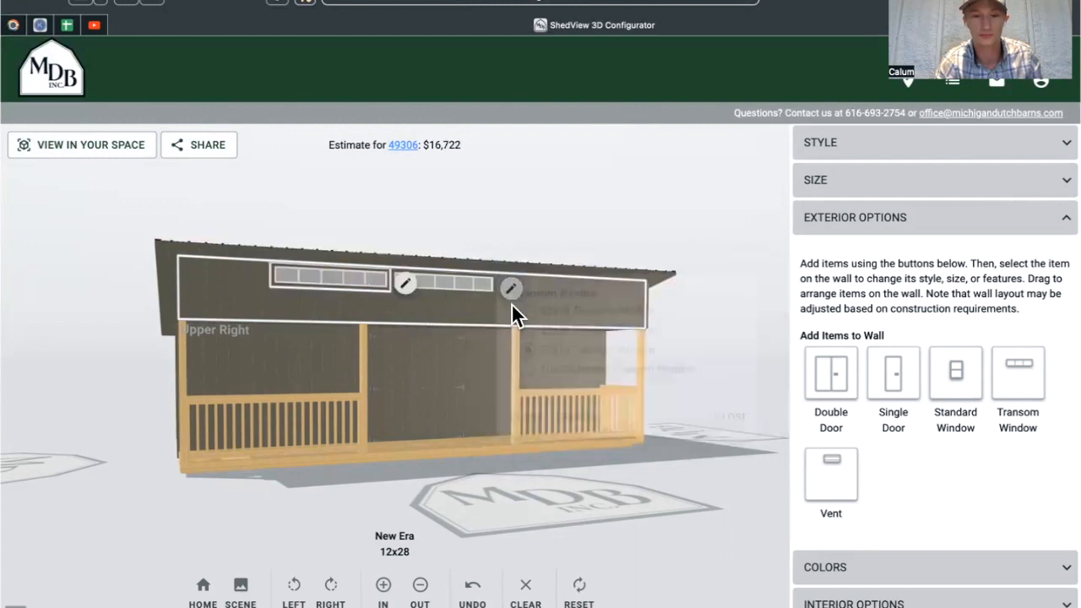
click(520, 417)
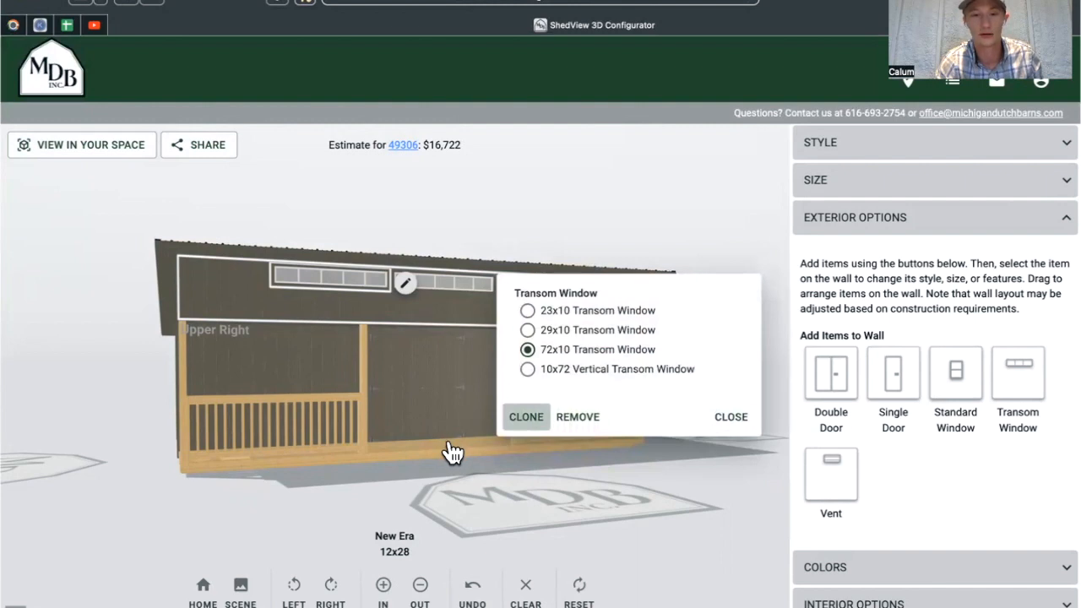
click(492, 407)
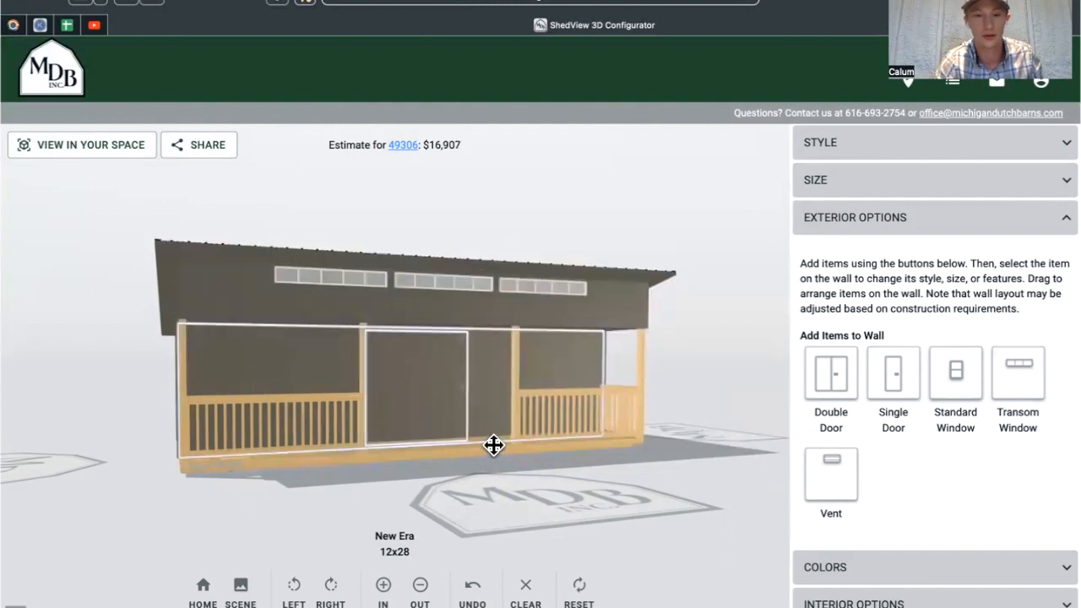
click(493, 445)
click(440, 482)
Change the porch double door to the 6' Double 1-Lite Fiberglass Slab style.
drag(476, 483, 414, 485)
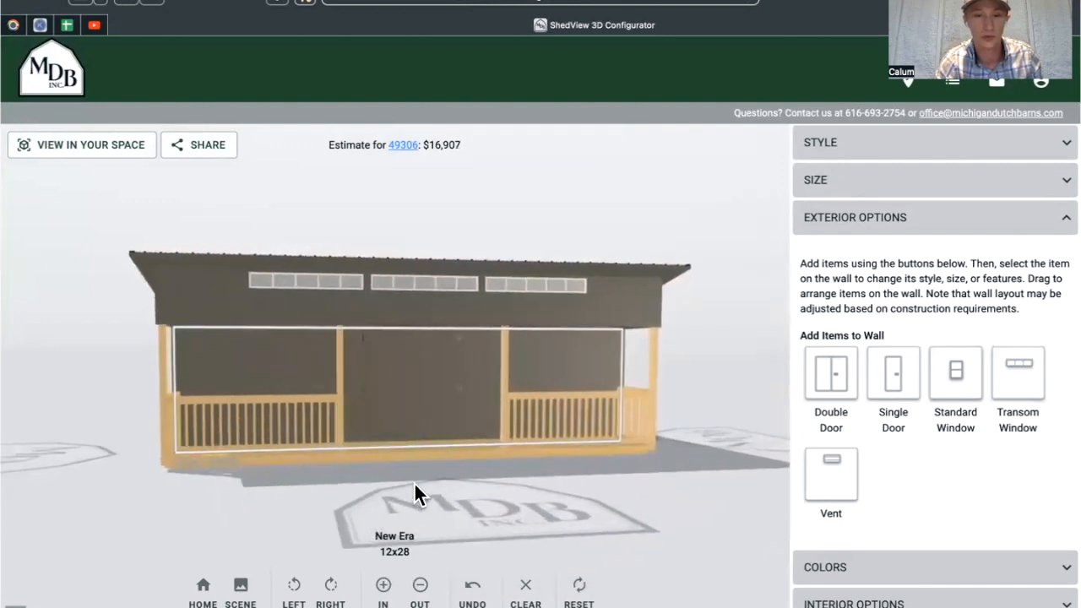
click(597, 422)
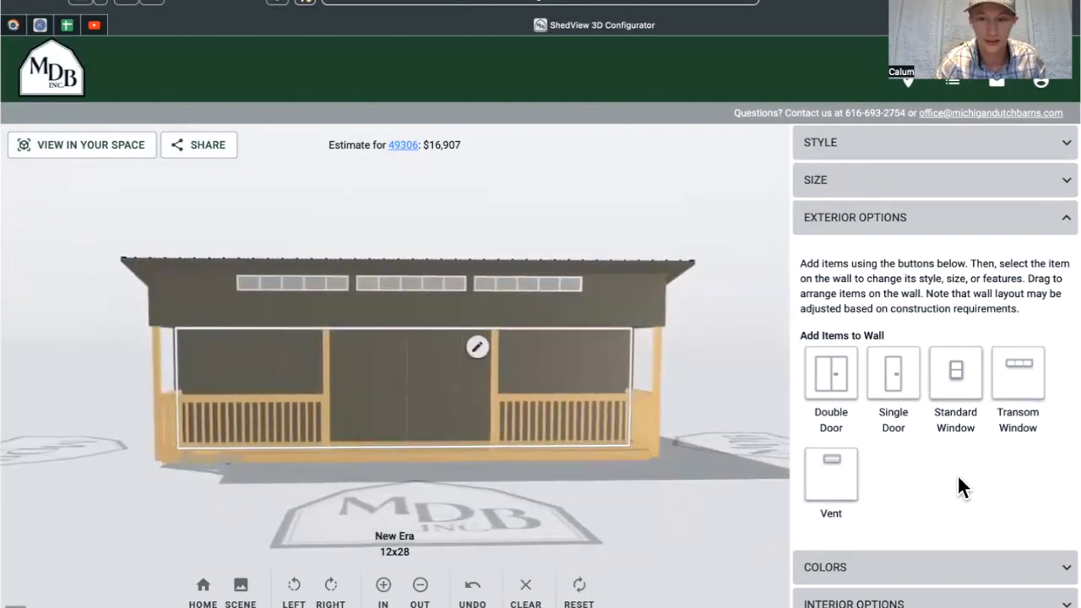
click(705, 481)
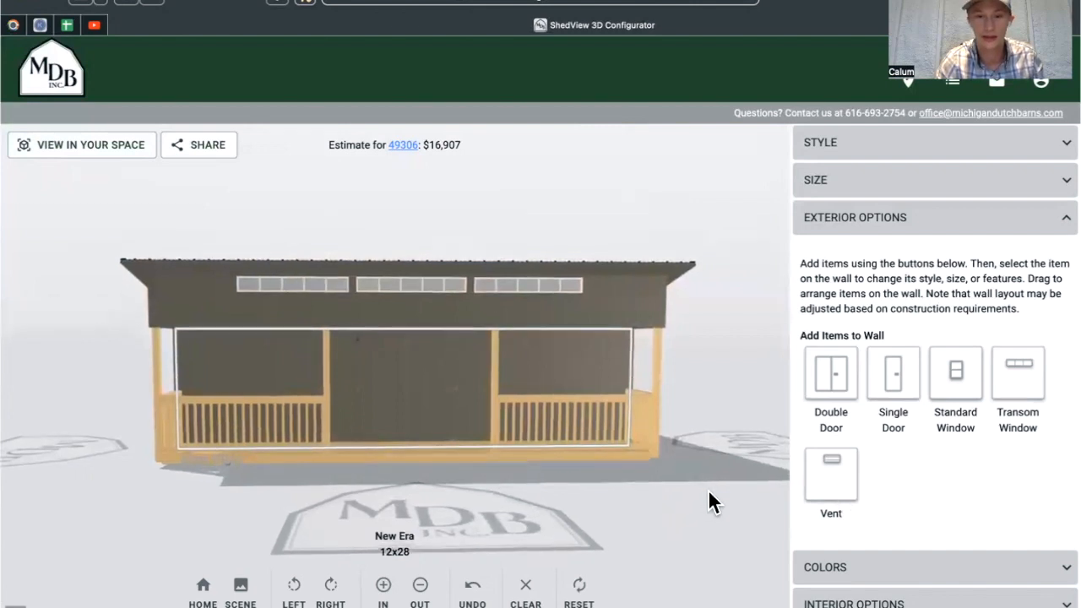
click(463, 352)
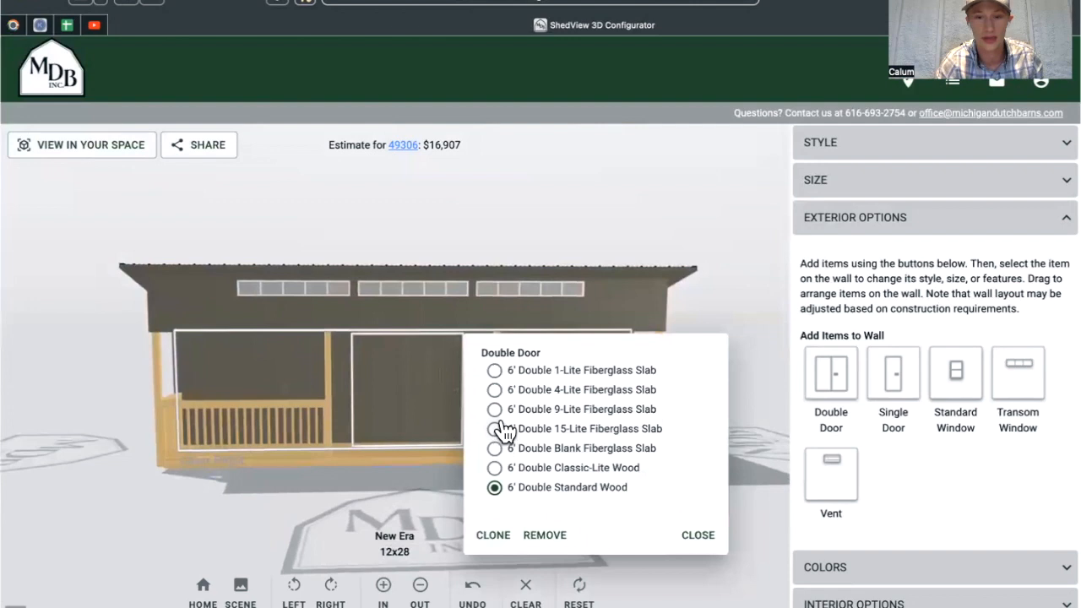
click(495, 371)
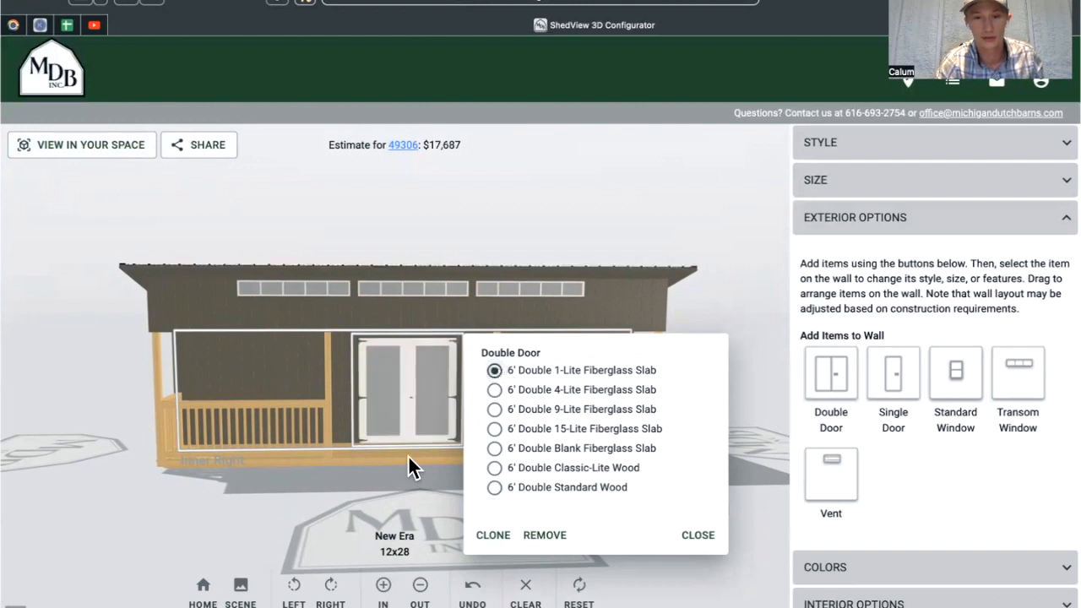
click(407, 469)
drag(410, 465, 453, 454)
scroll(933, 458, down, 1)
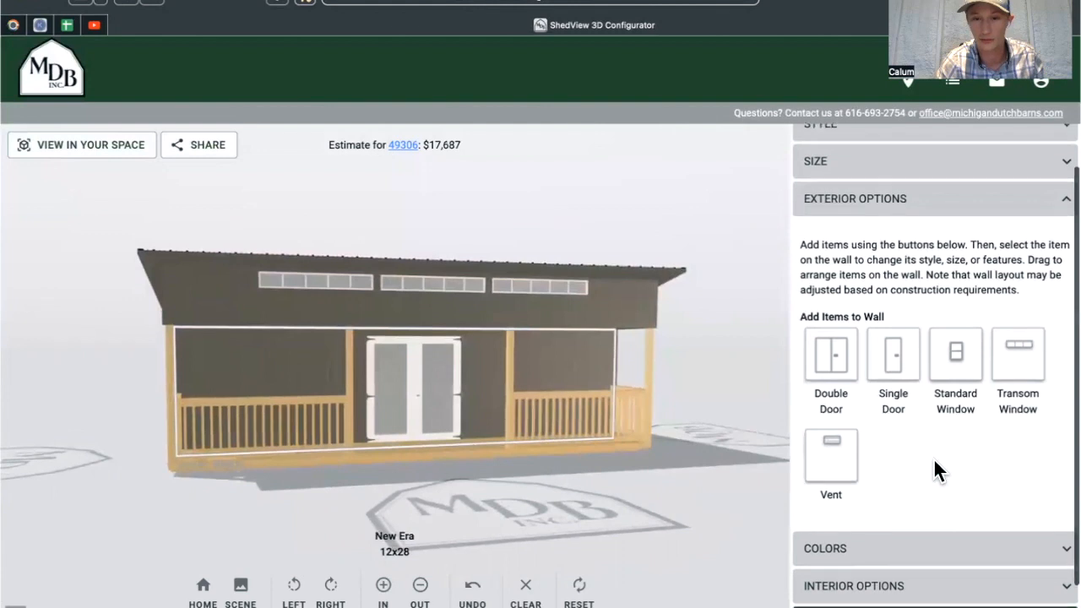
Add a Vinyl Insulated Window (36x48) on the wall left of the double door.
click(571, 358)
click(953, 363)
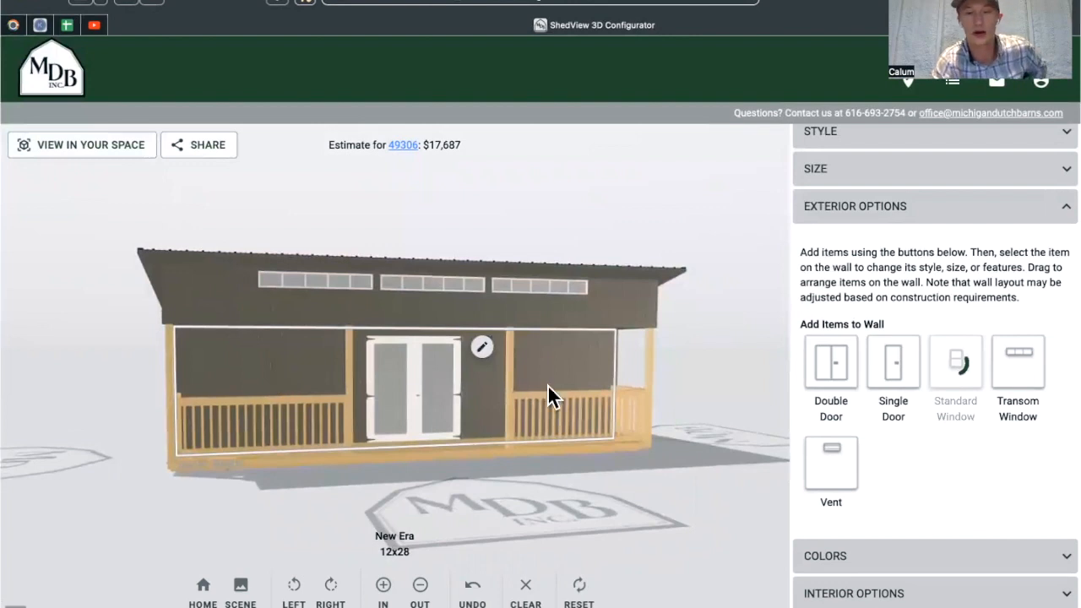
drag(320, 374, 282, 370)
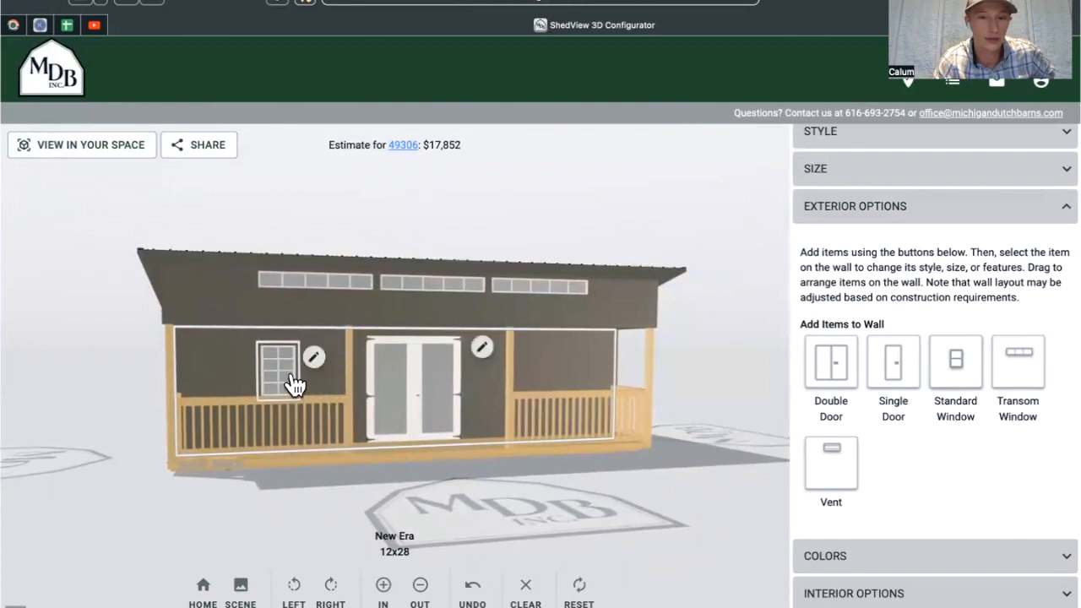
click(313, 357)
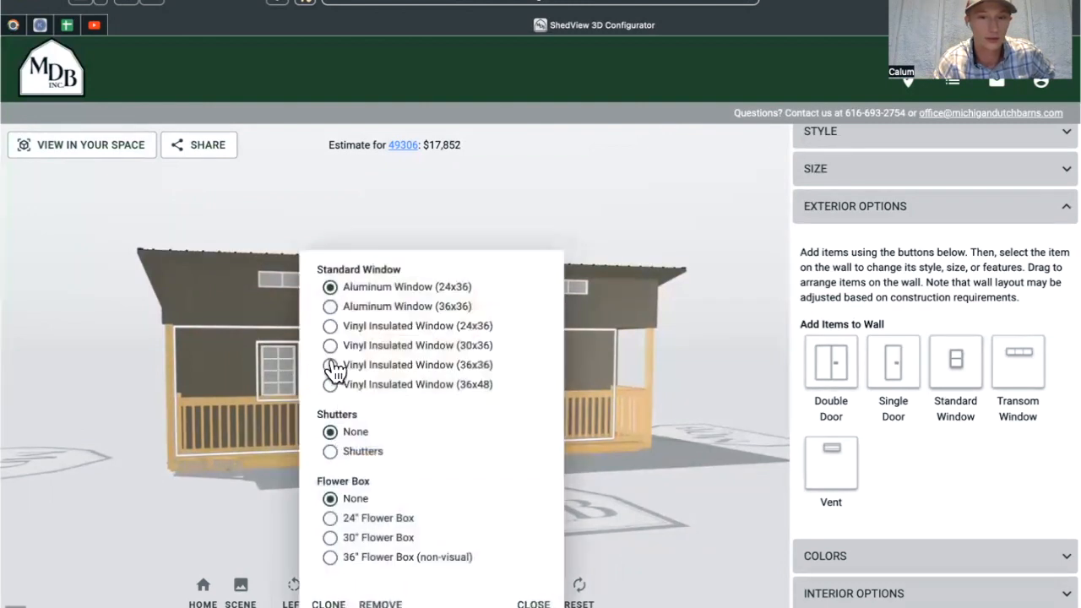
click(330, 385)
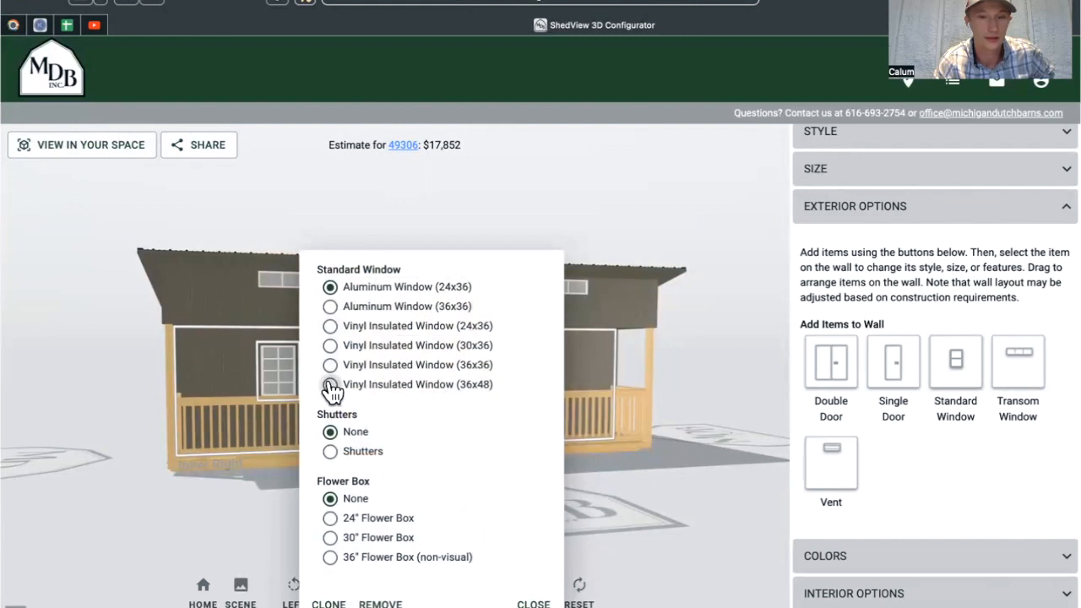
click(626, 484)
drag(281, 370, 270, 357)
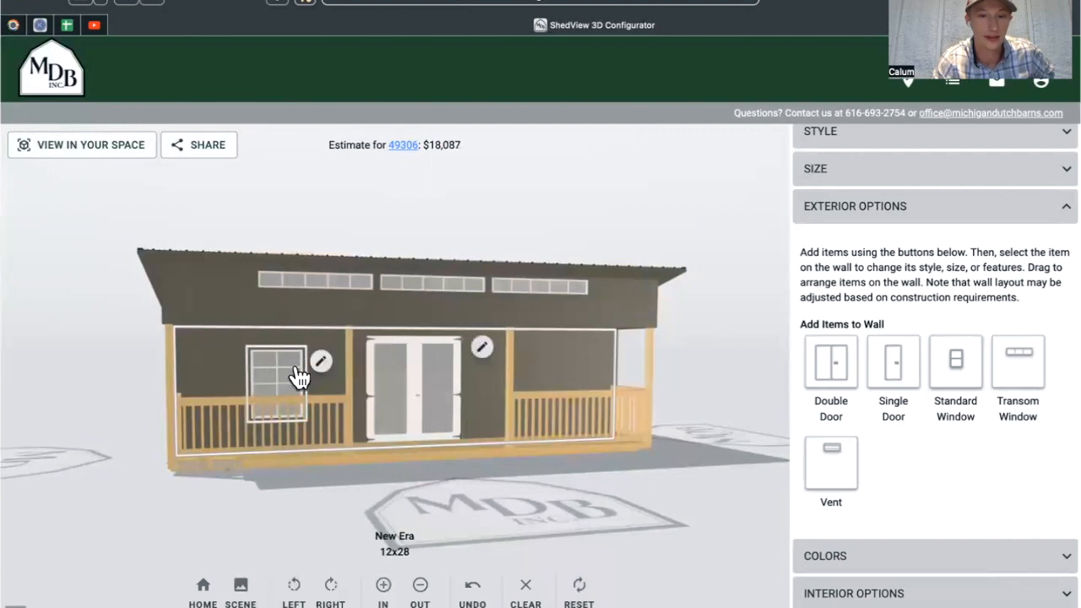
Clone the 36x48 window and place the copy on the right wall section.
click(320, 363)
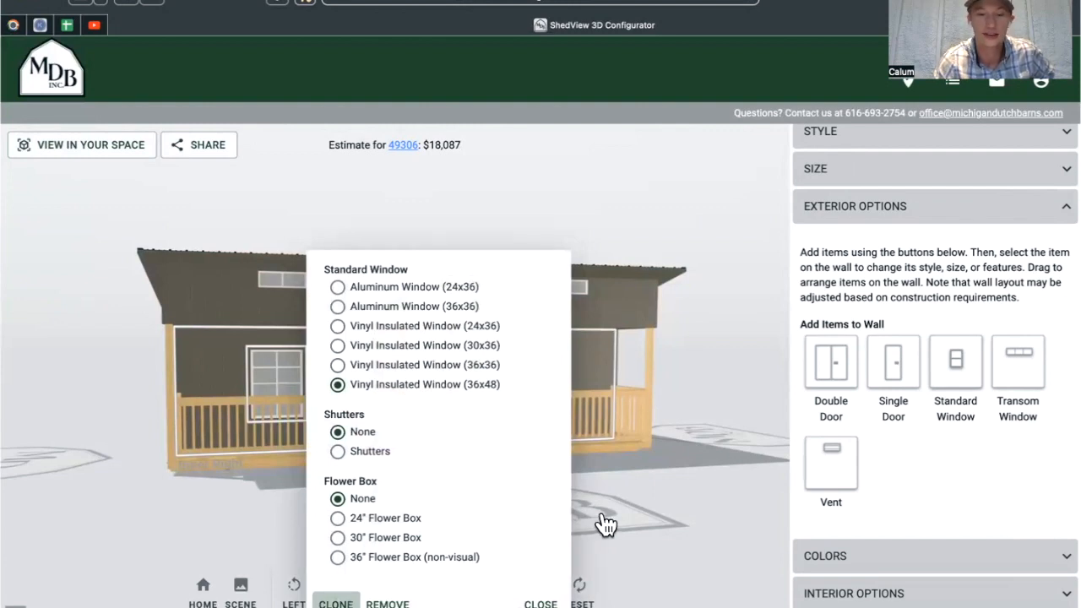
mouse_move(499, 384)
mouse_down()
mouse_move(545, 379)
mouse_move(695, 450)
mouse_move(596, 432)
mouse_up()
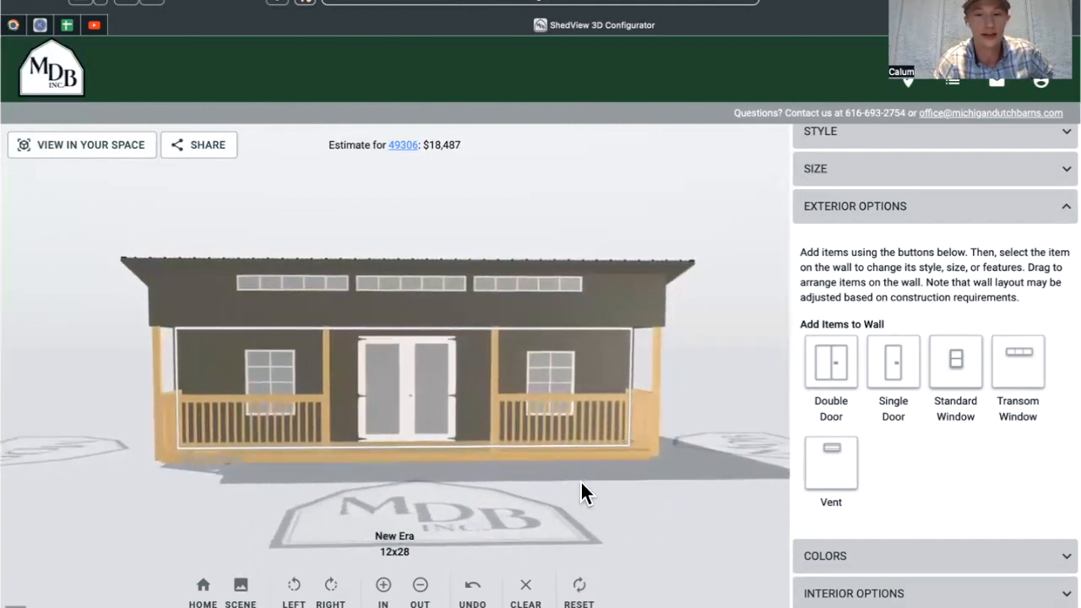
click(241, 591)
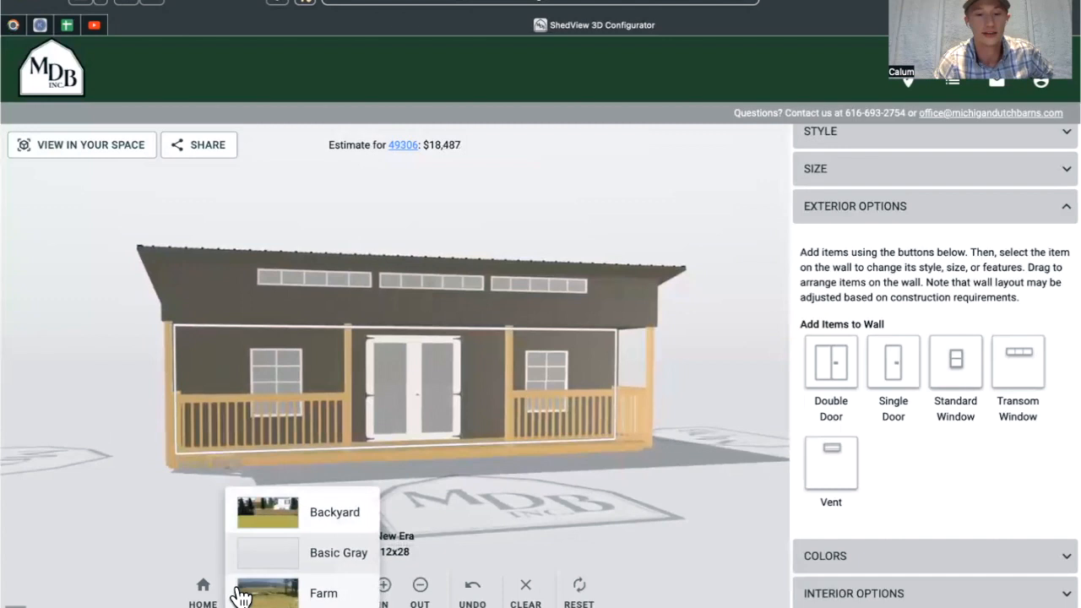
Set the Backyard scene and expand Colors, showing Shiny Black roofing and Driftwood siding.
click(332, 517)
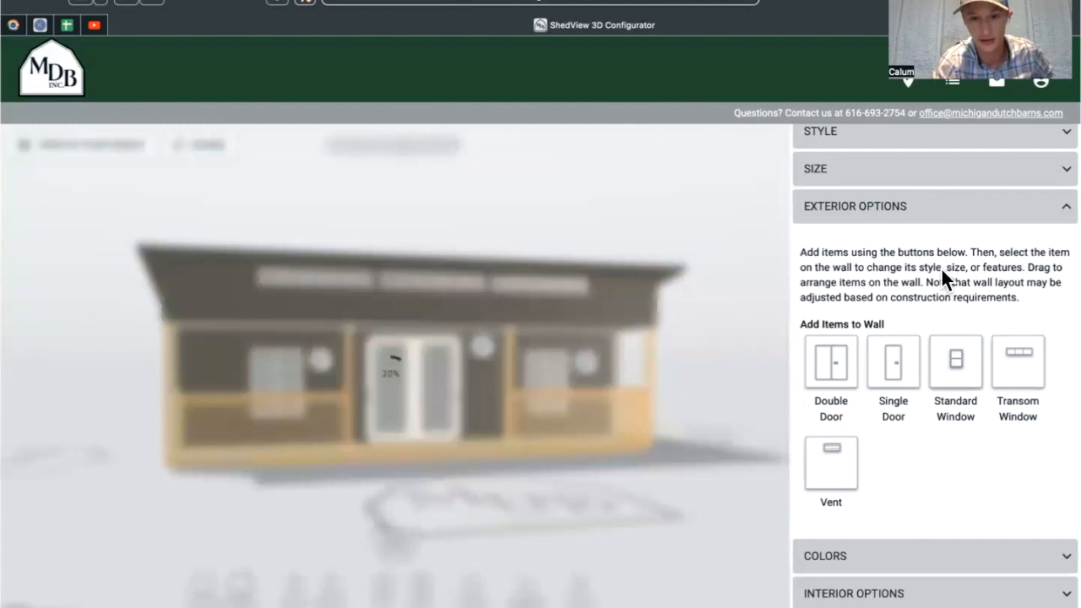
click(1056, 217)
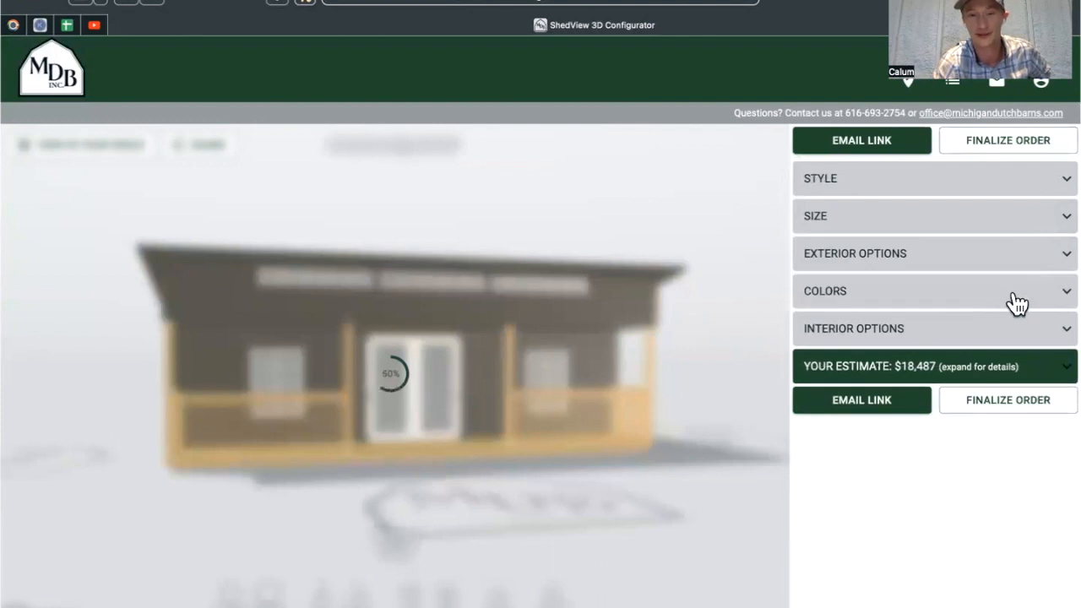
click(1052, 304)
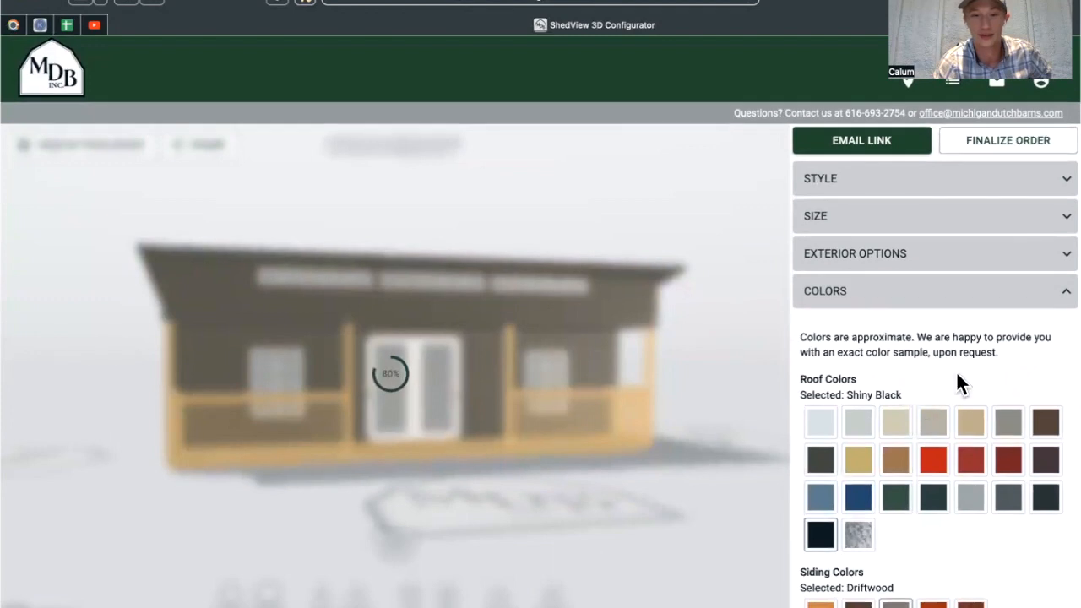
scroll(960, 371, down, 2)
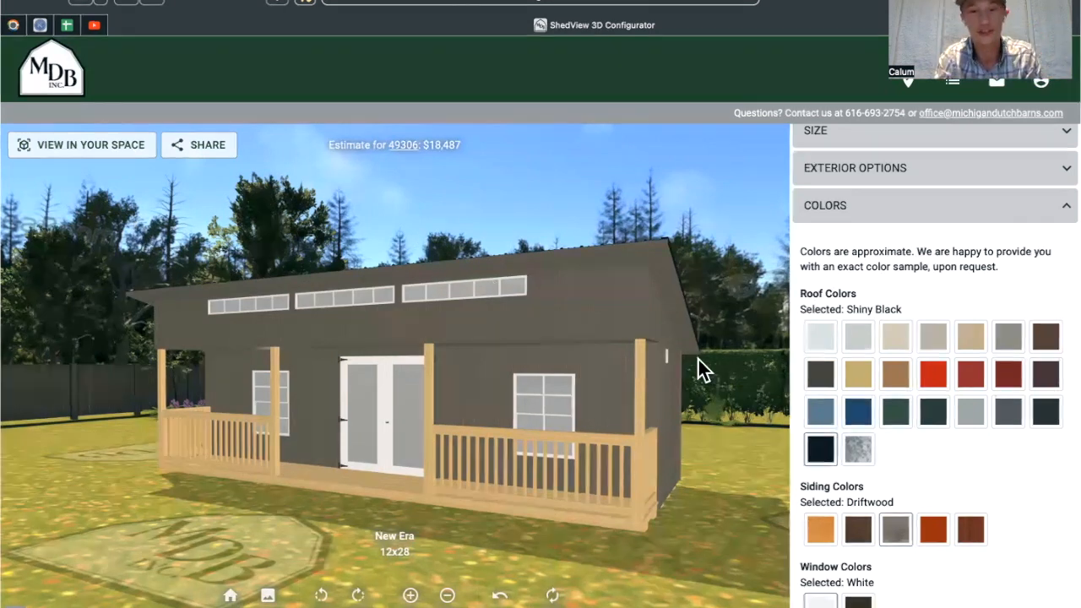
drag(710, 386, 687, 364)
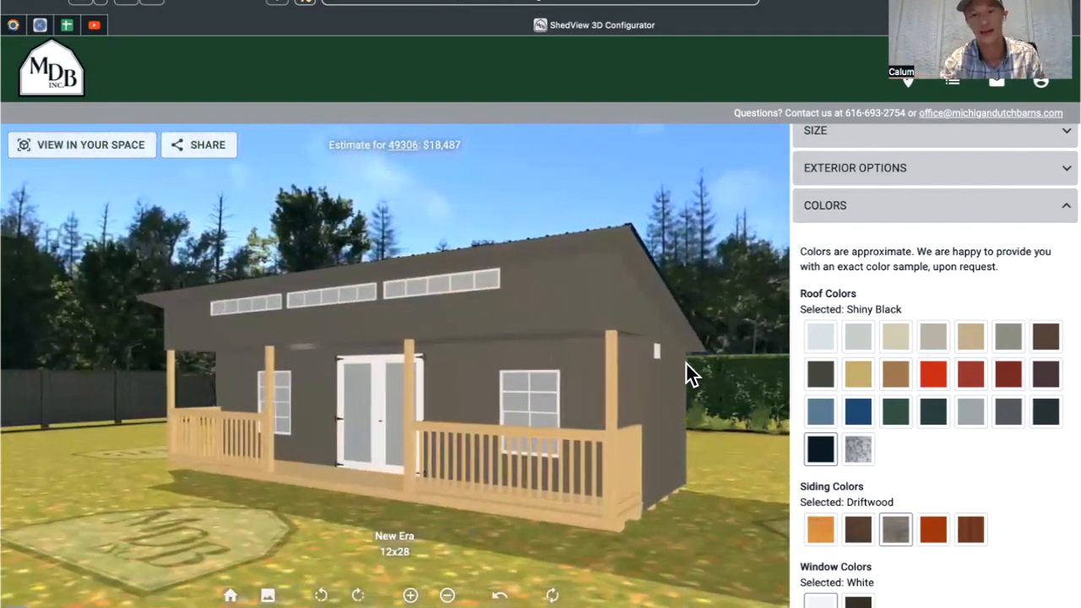
drag(705, 417, 707, 448)
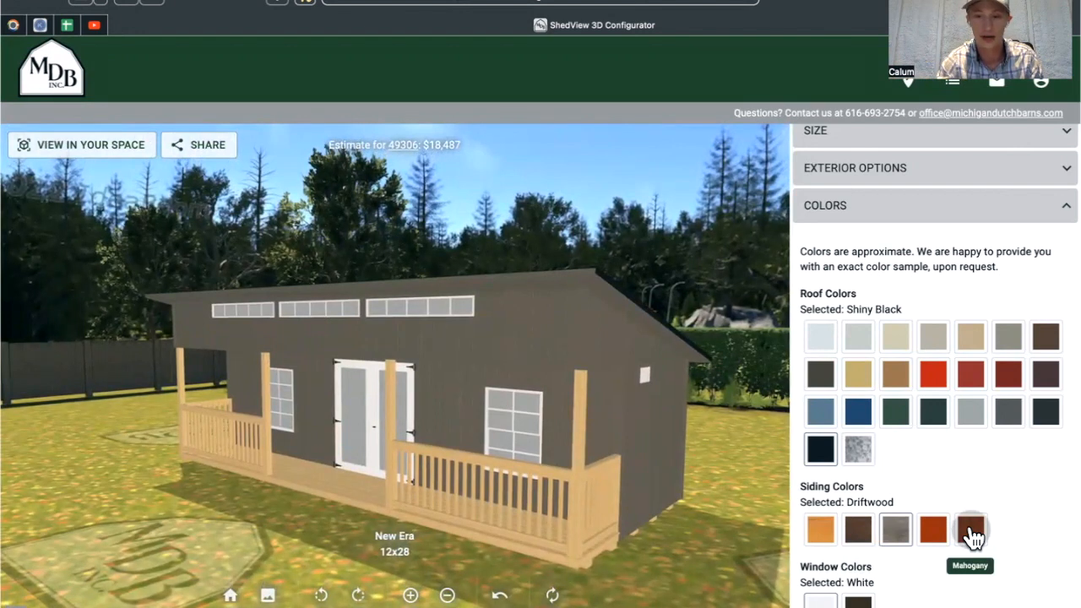
click(971, 532)
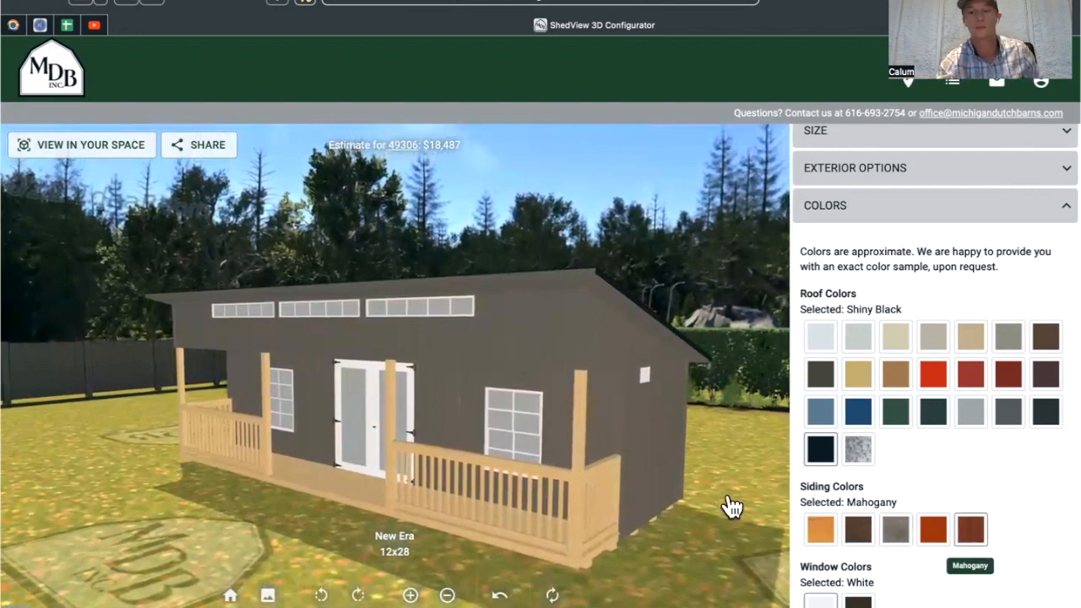
drag(719, 507, 761, 456)
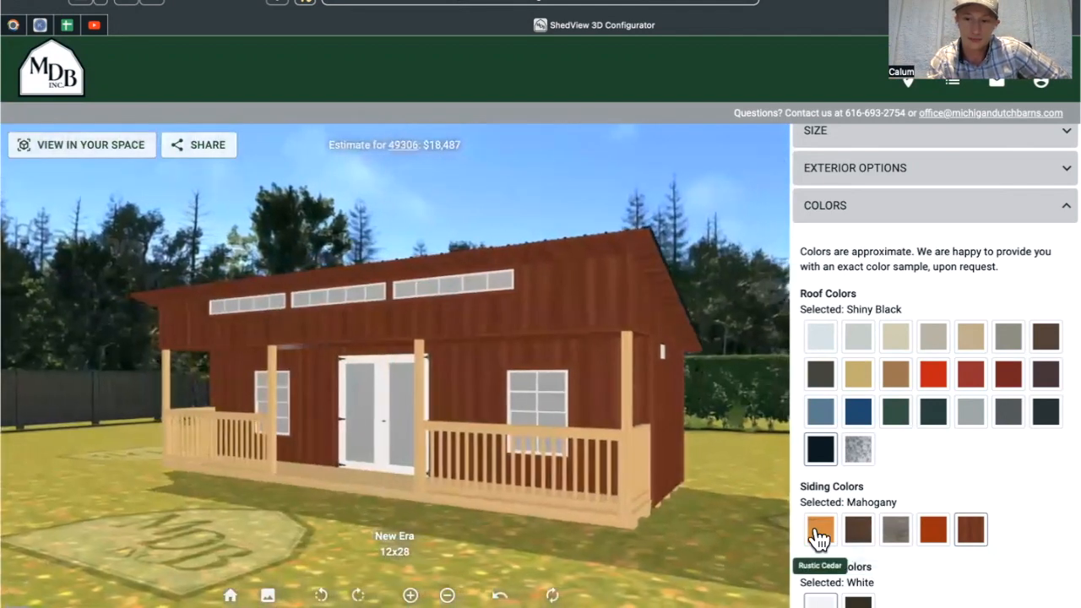
click(819, 536)
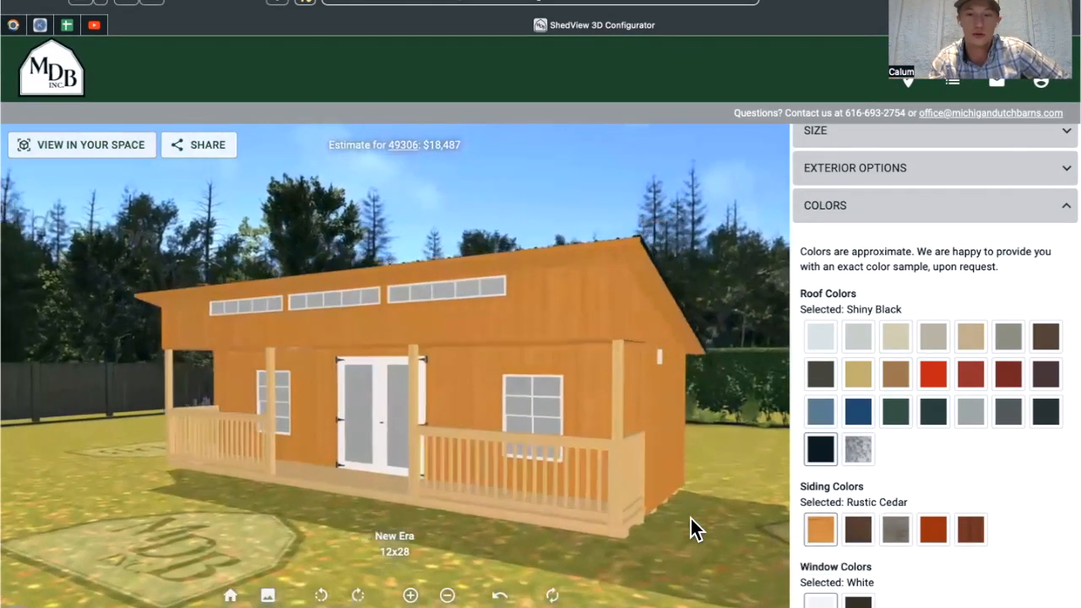
drag(684, 519, 721, 519)
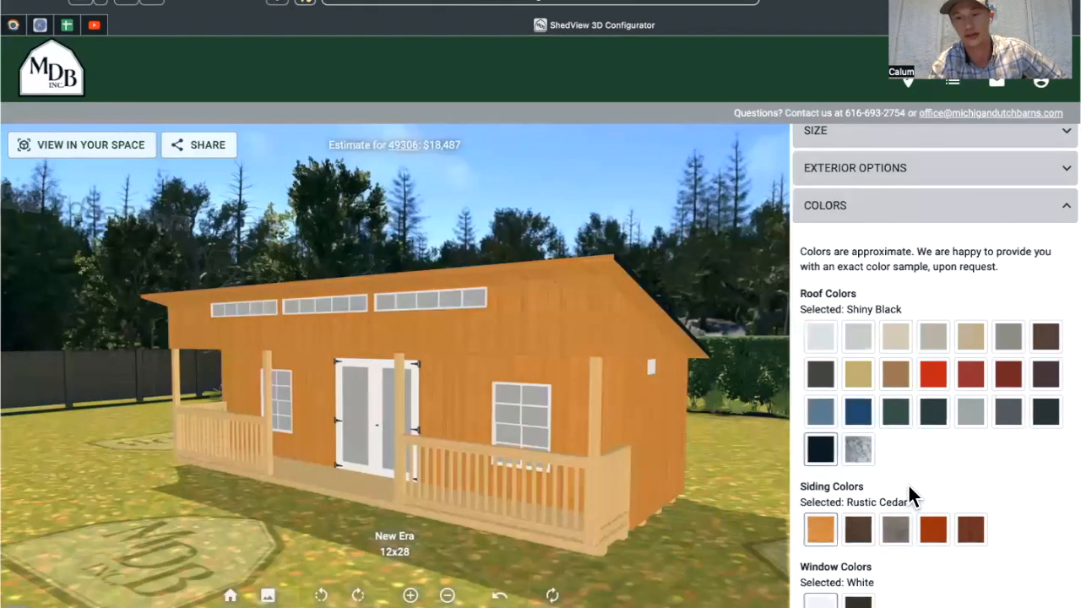
scroll(725, 441, down, 1)
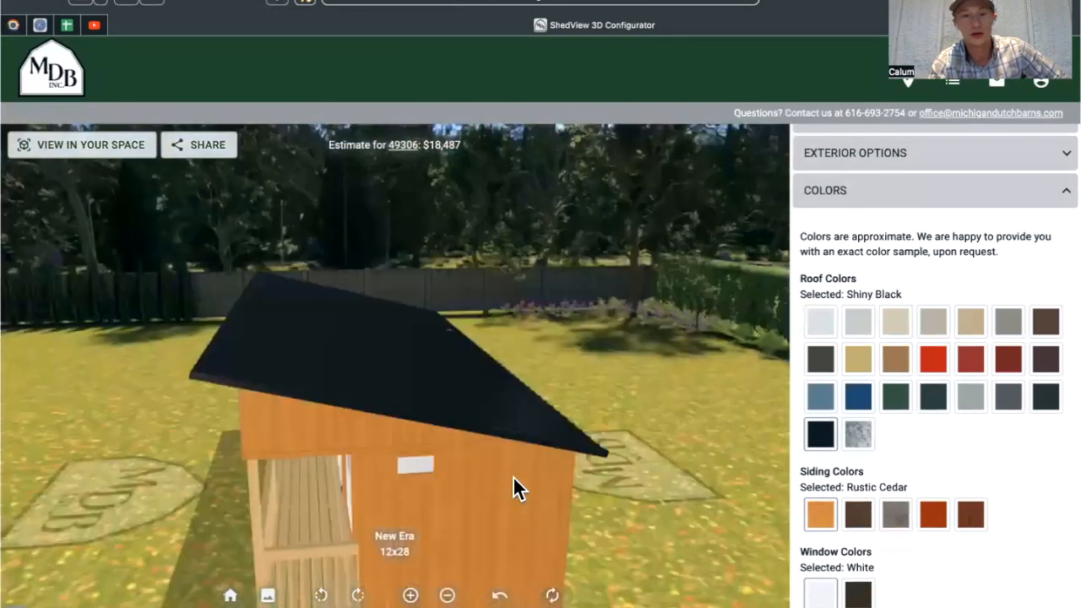
Preview Gold, Tan, Shiny Black and Bright White roof colours on the shed.
drag(469, 426, 417, 427)
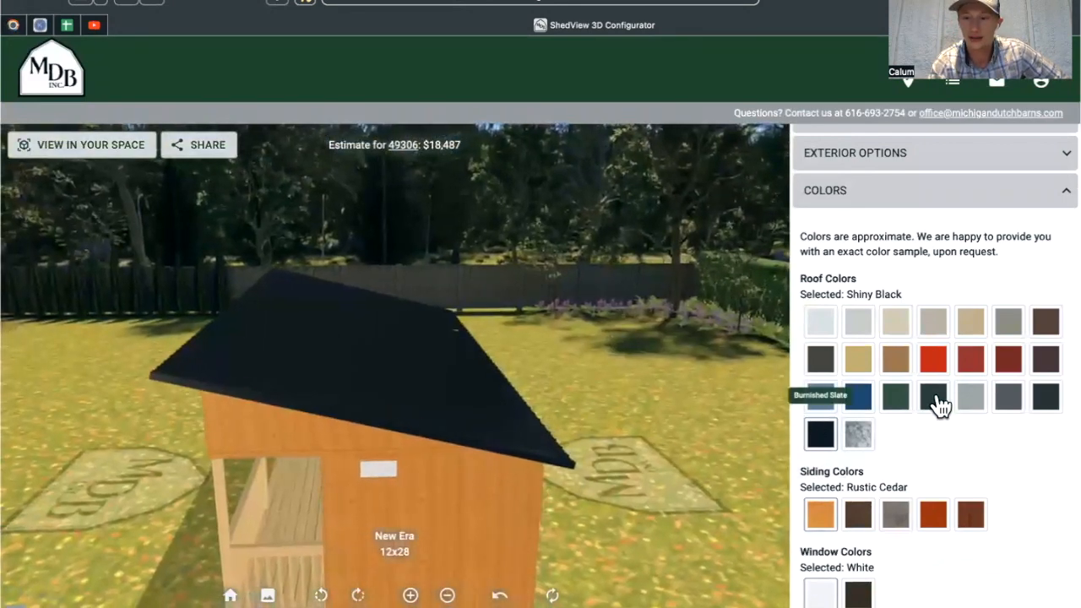
click(860, 363)
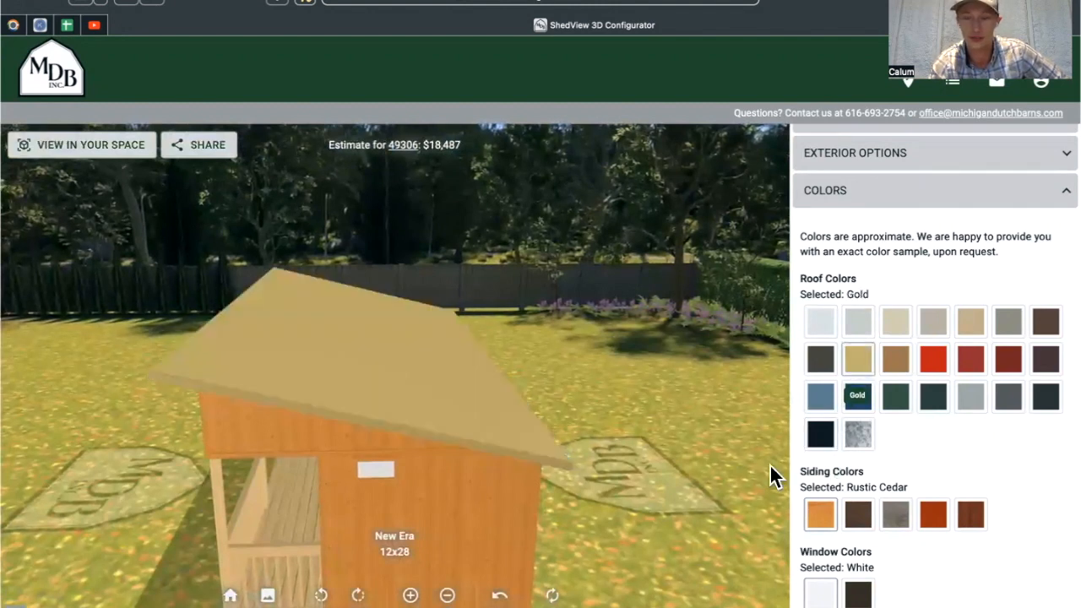
click(965, 331)
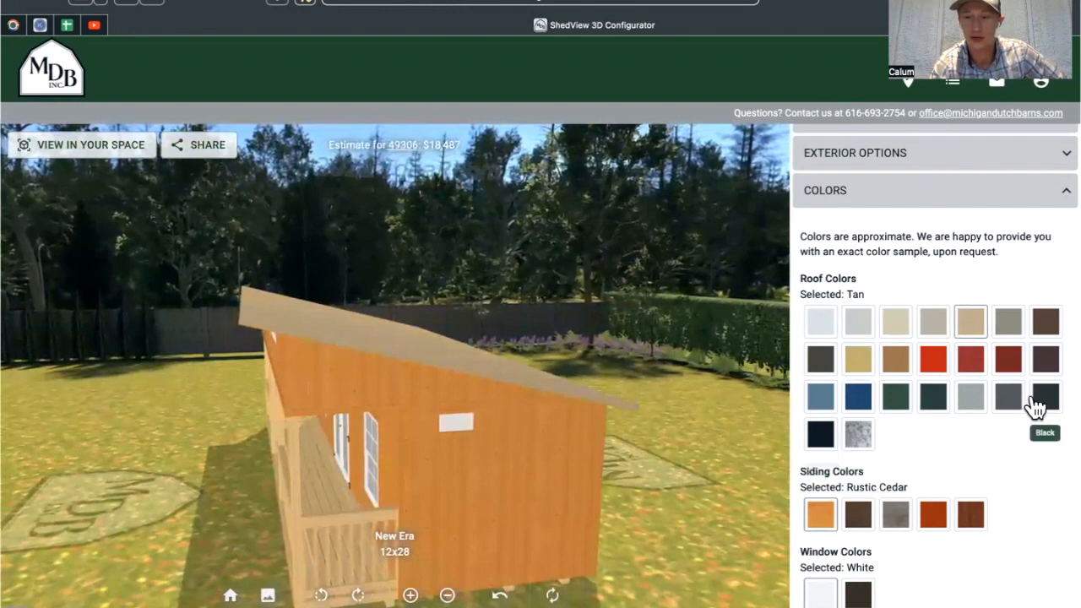
click(820, 440)
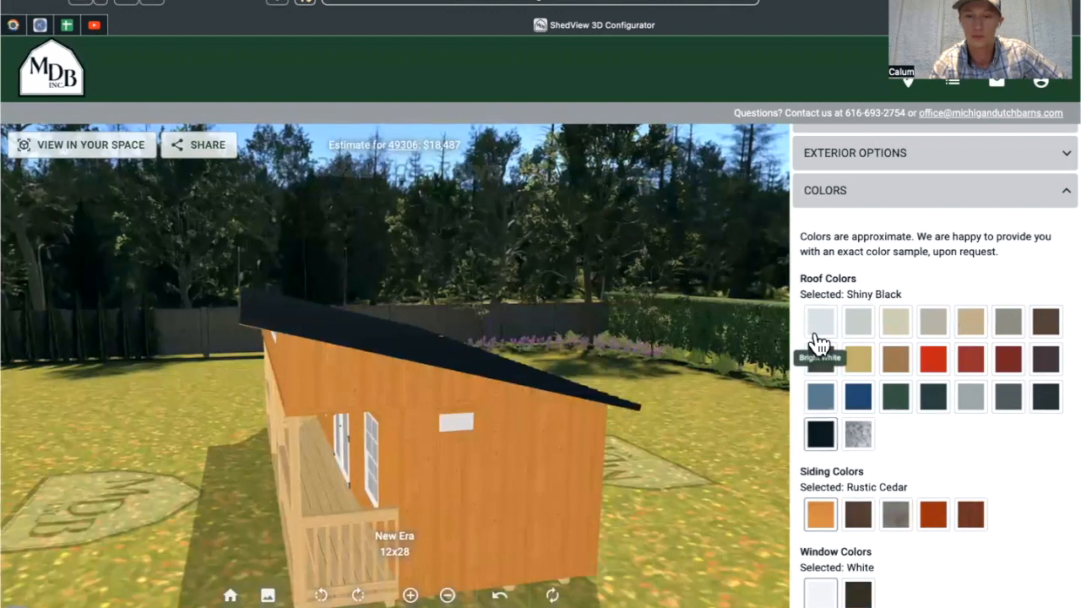
click(819, 340)
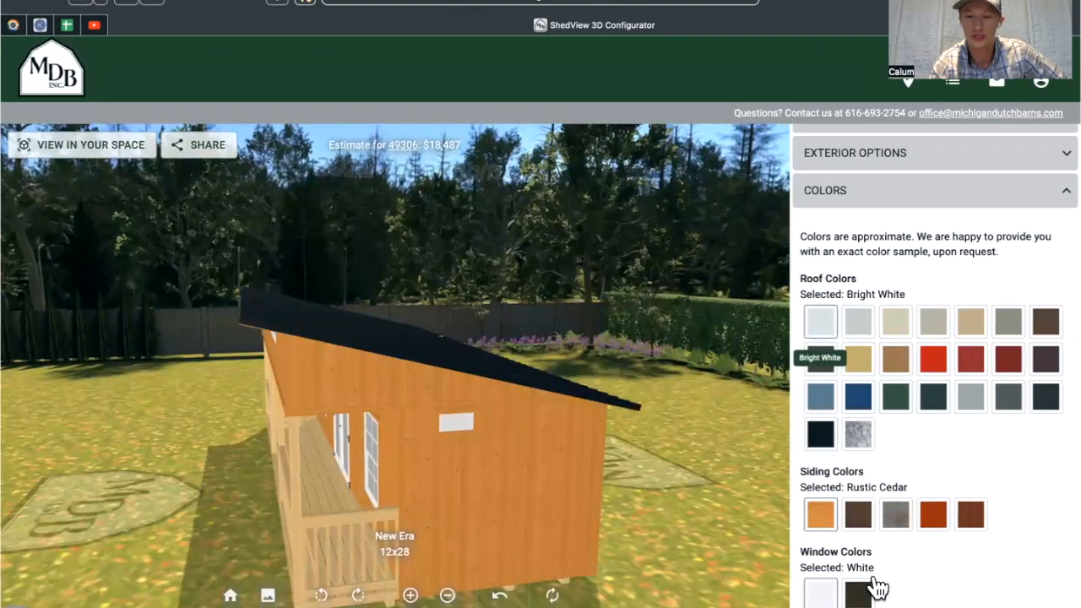
Scroll down the options panel, orbiting the shed to show more of the porch.
scroll(875, 586, down, 1)
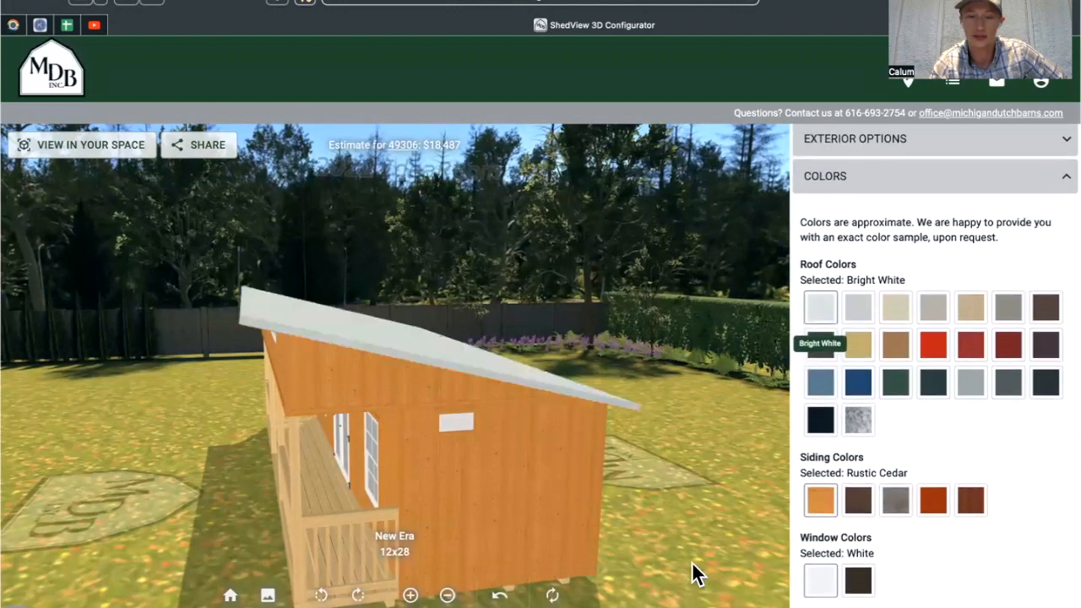
mouse_move(700, 557)
mouse_down()
mouse_move(772, 550)
mouse_move(693, 572)
mouse_up()
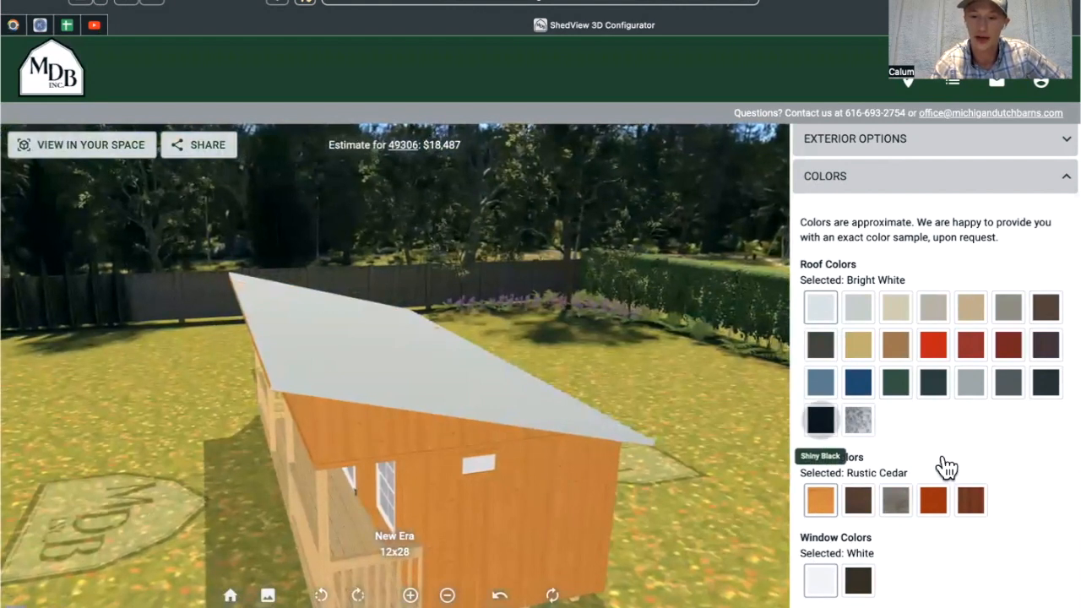
scroll(945, 467, down, 3)
scroll(943, 454, down, 1)
scroll(943, 454, up, 1)
scroll(943, 455, down, 1)
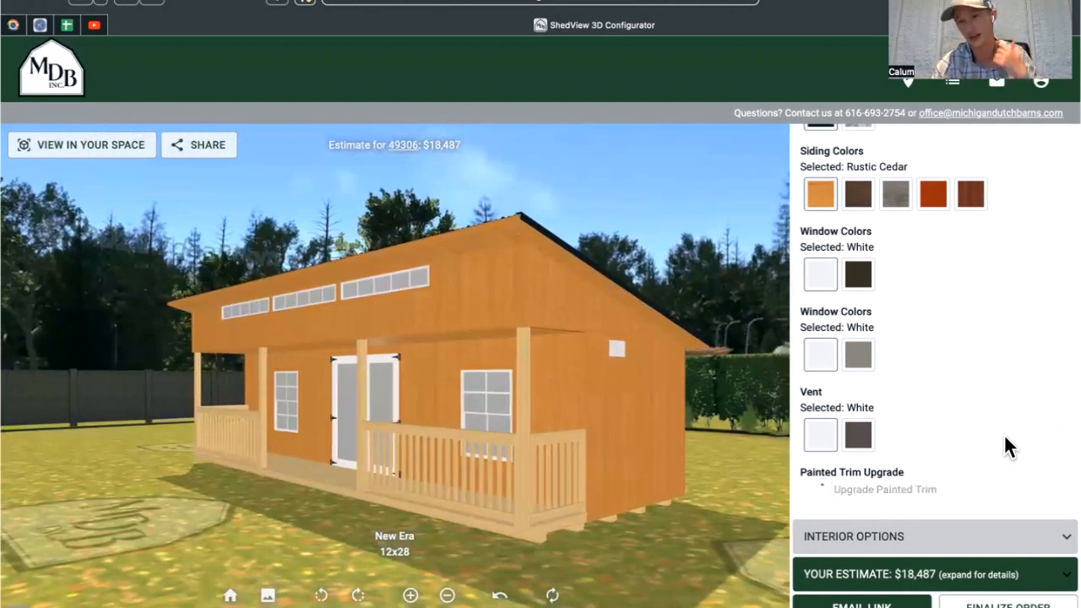
scroll(1005, 435, up, 1)
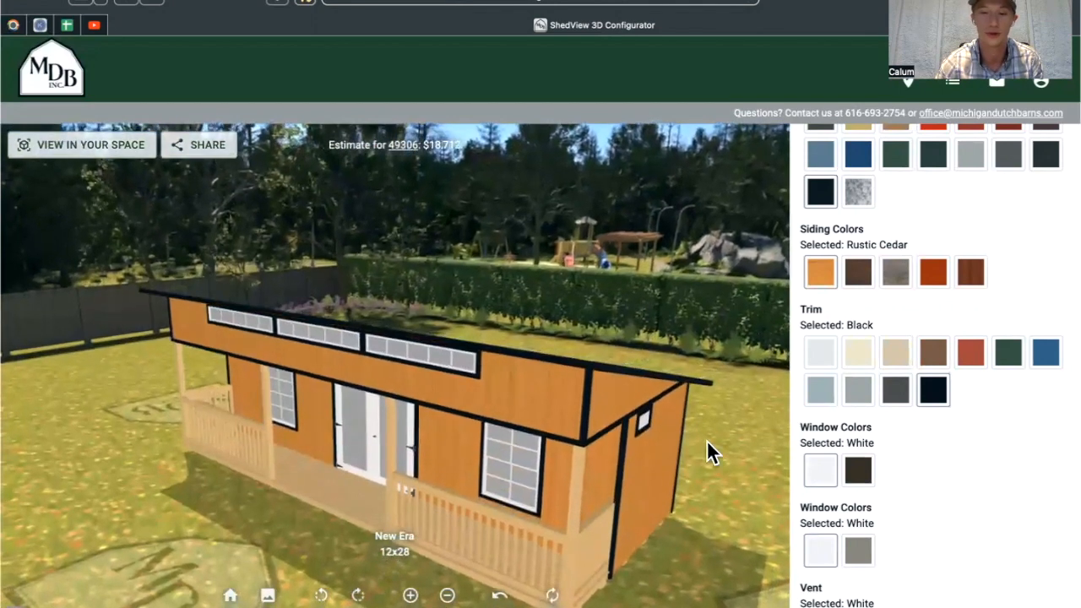
Orbit over the roof and back to porch-side eye level to inspect the black trim.
drag(706, 439, 664, 482)
drag(700, 444, 733, 402)
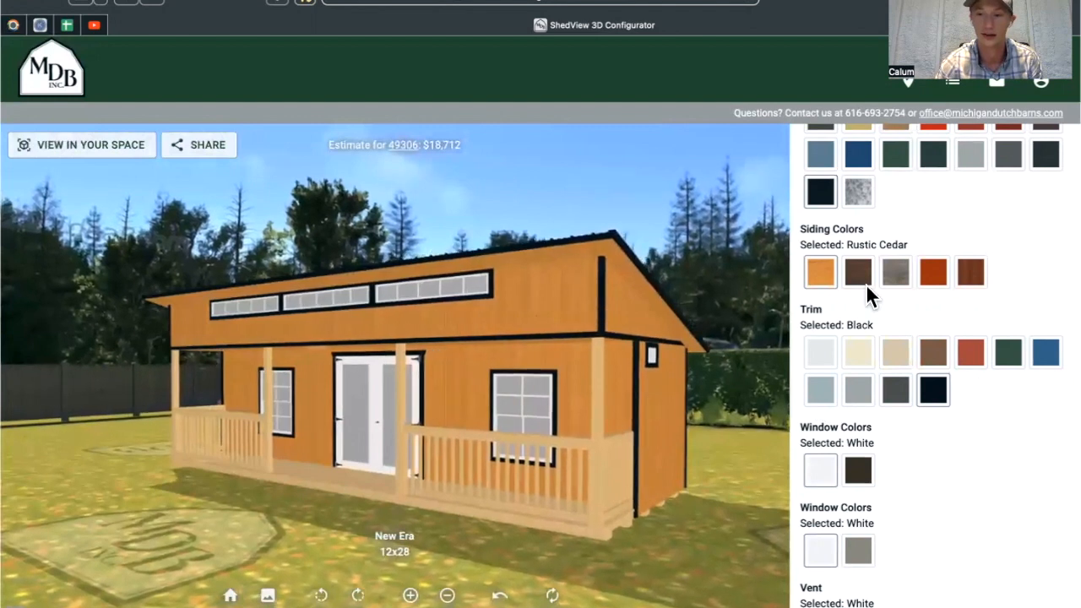
scroll(928, 500, down, 3)
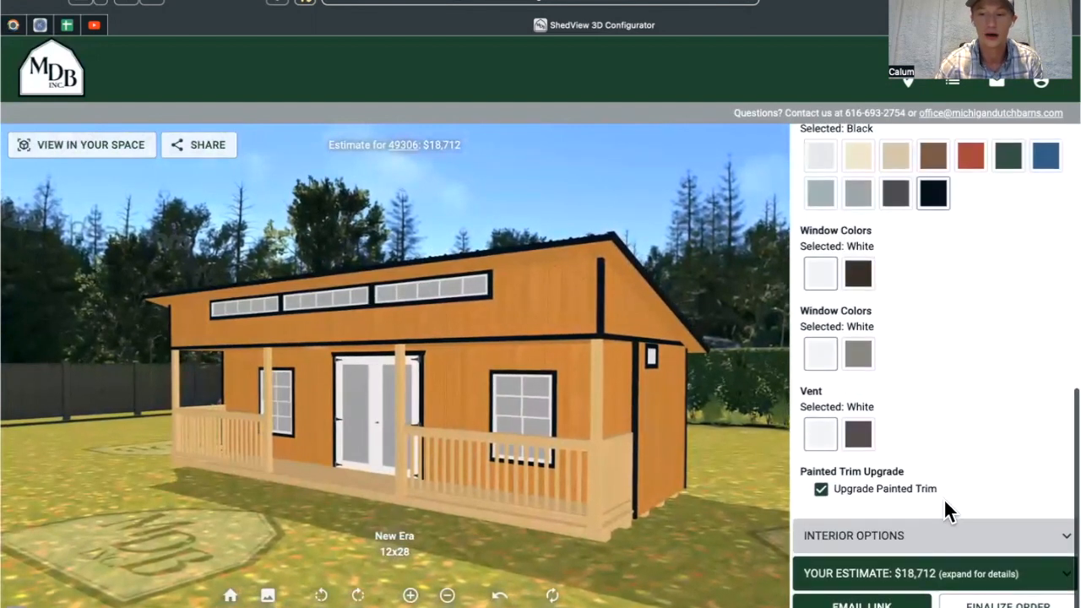
Expand Interior Options and select the 4' Back Loft, bringing the estimate to $19,608.
click(929, 541)
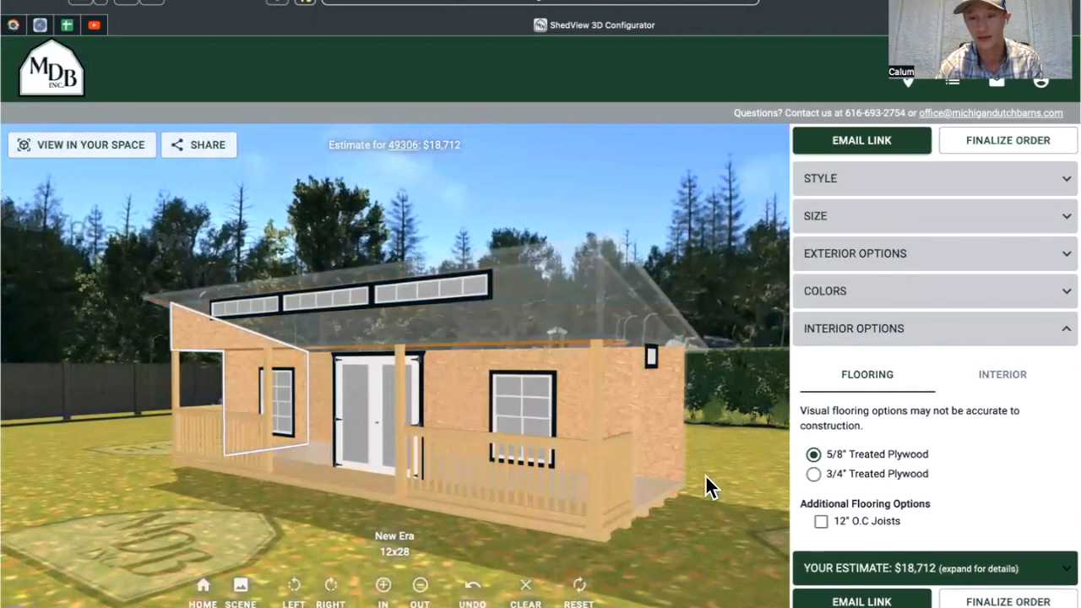
drag(726, 478, 495, 462)
drag(211, 482, 260, 352)
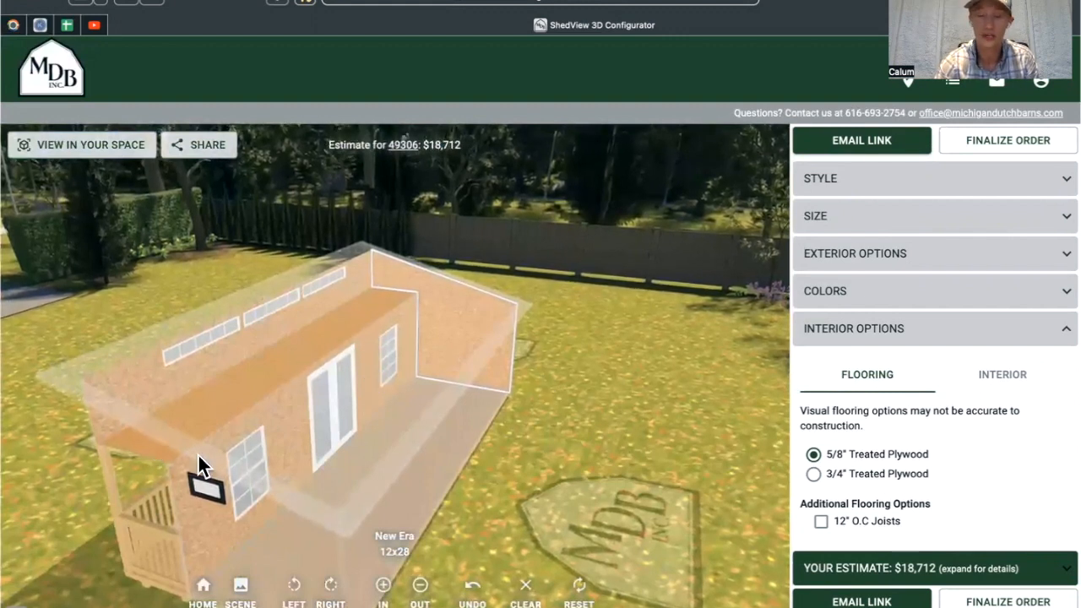
click(1002, 386)
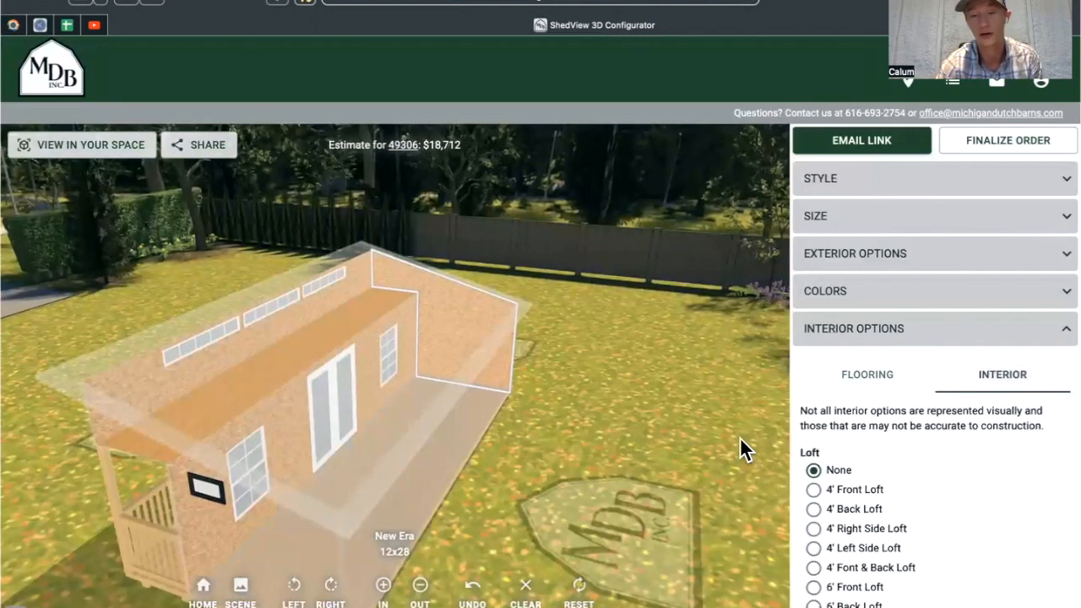
scroll(854, 428, down, 3)
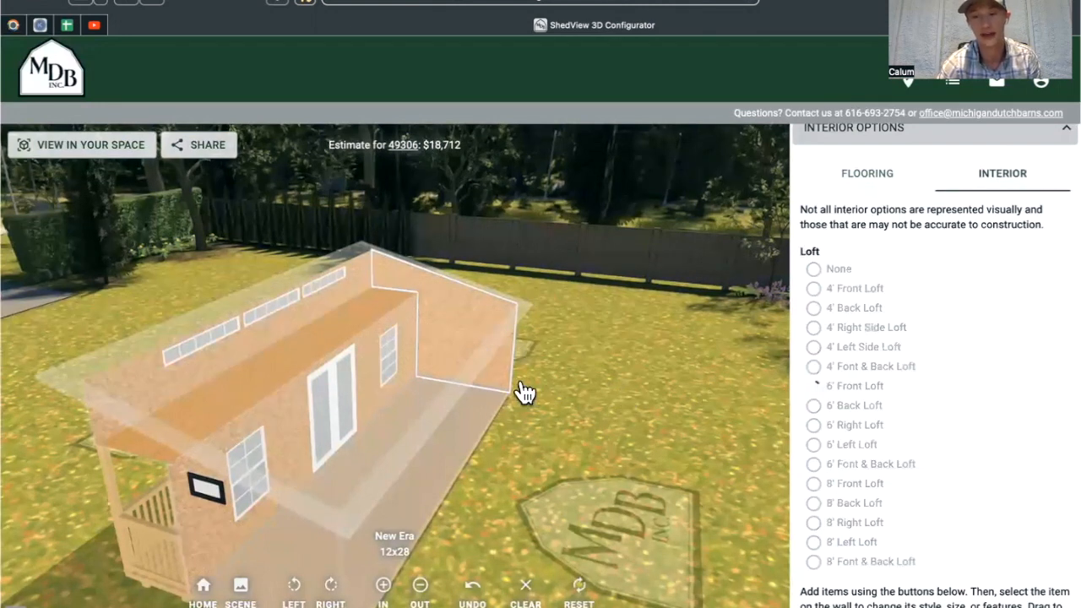
drag(531, 486, 548, 412)
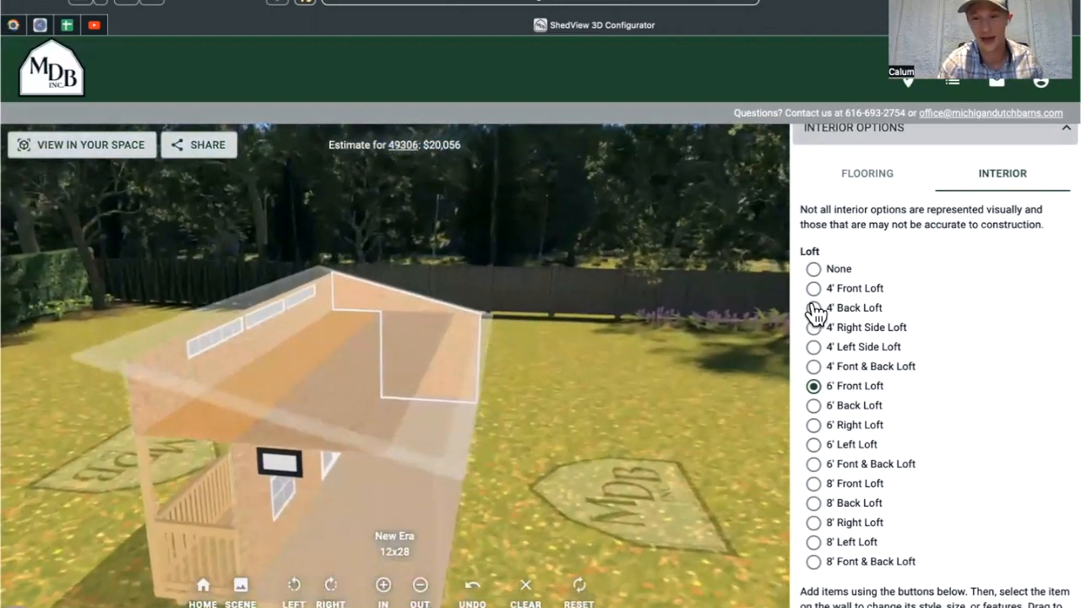
click(813, 309)
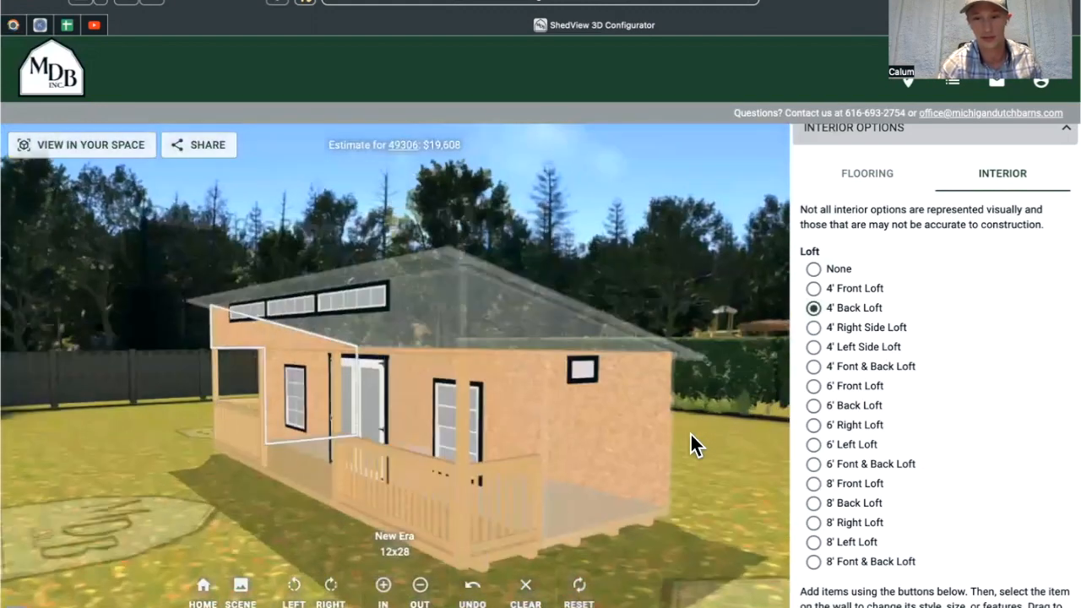
scroll(925, 468, down, 3)
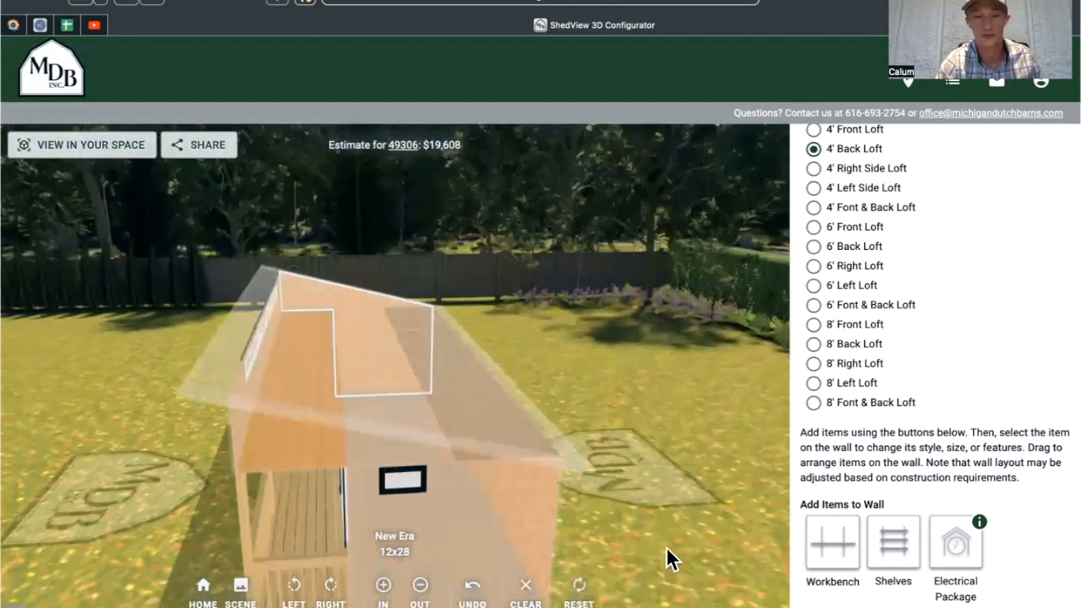
Add a Workbench to the interior wall and view the shed from an angled front.
click(827, 540)
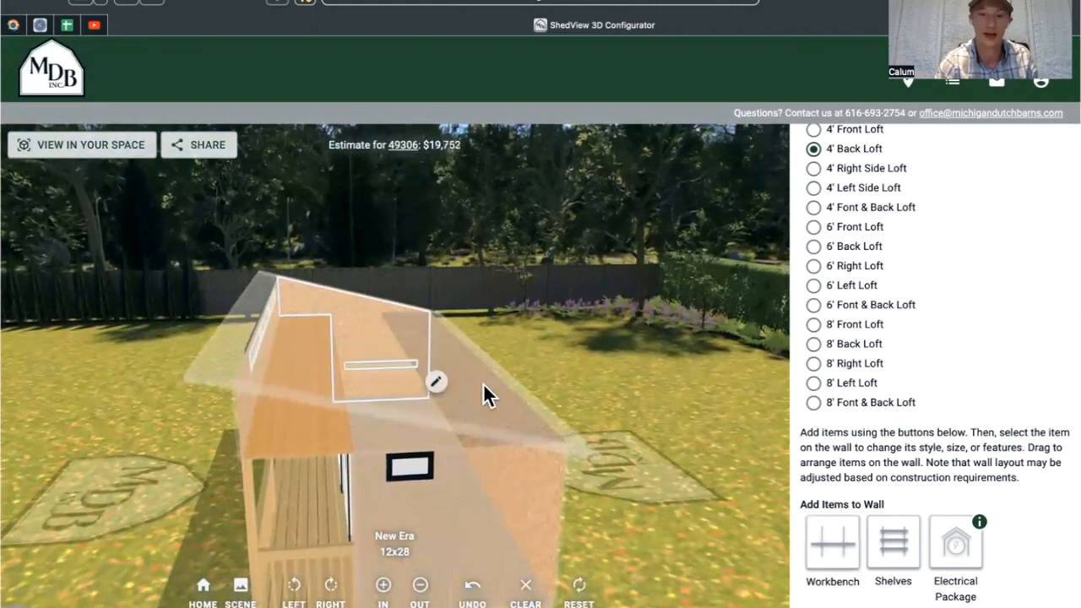
drag(199, 424, 504, 417)
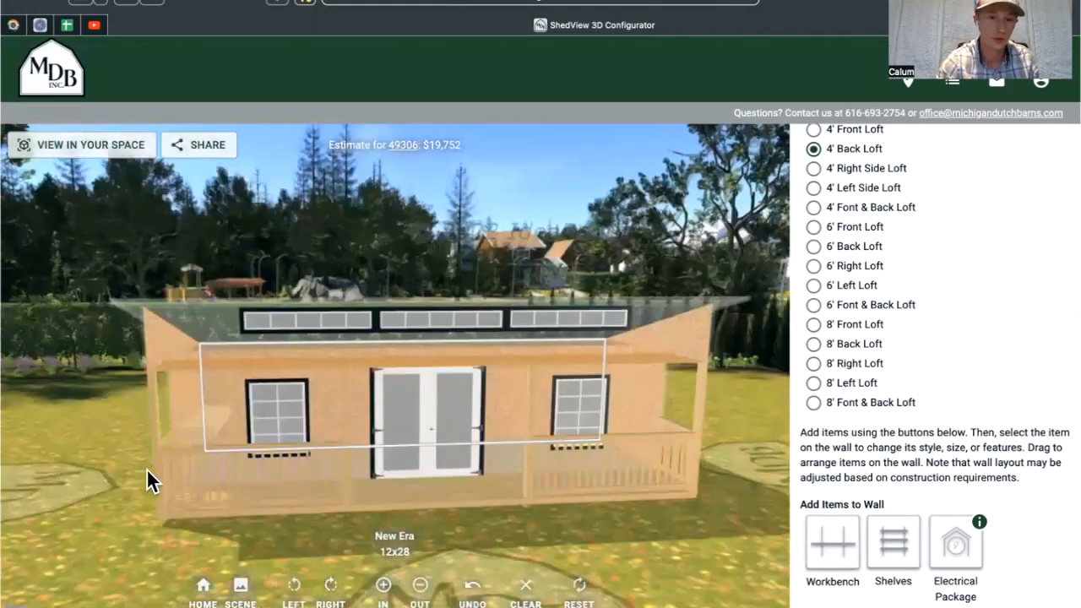
drag(146, 472, 219, 425)
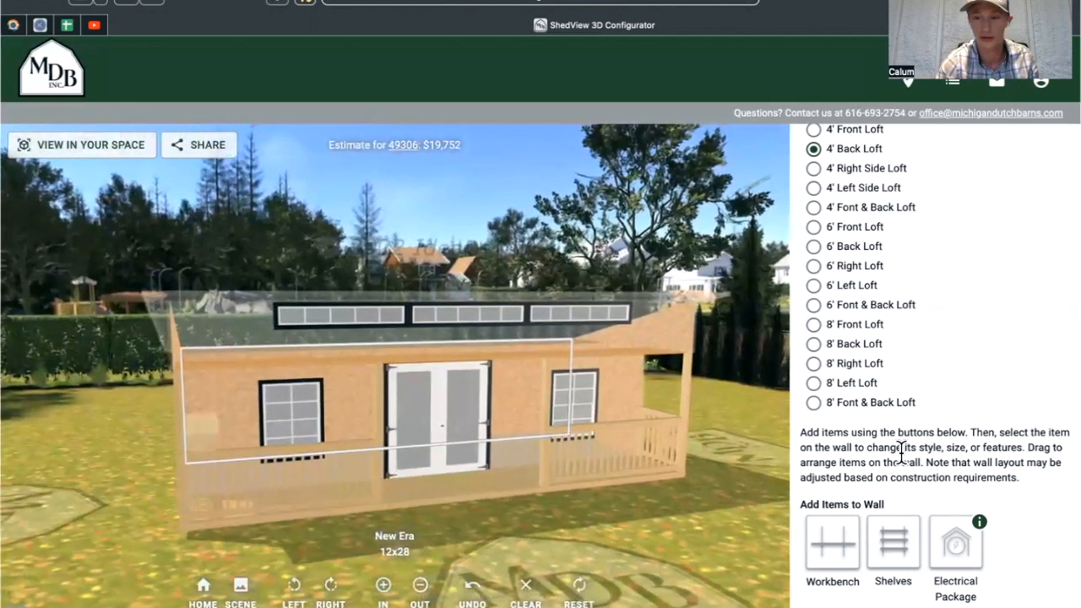
scroll(946, 498, down, 2)
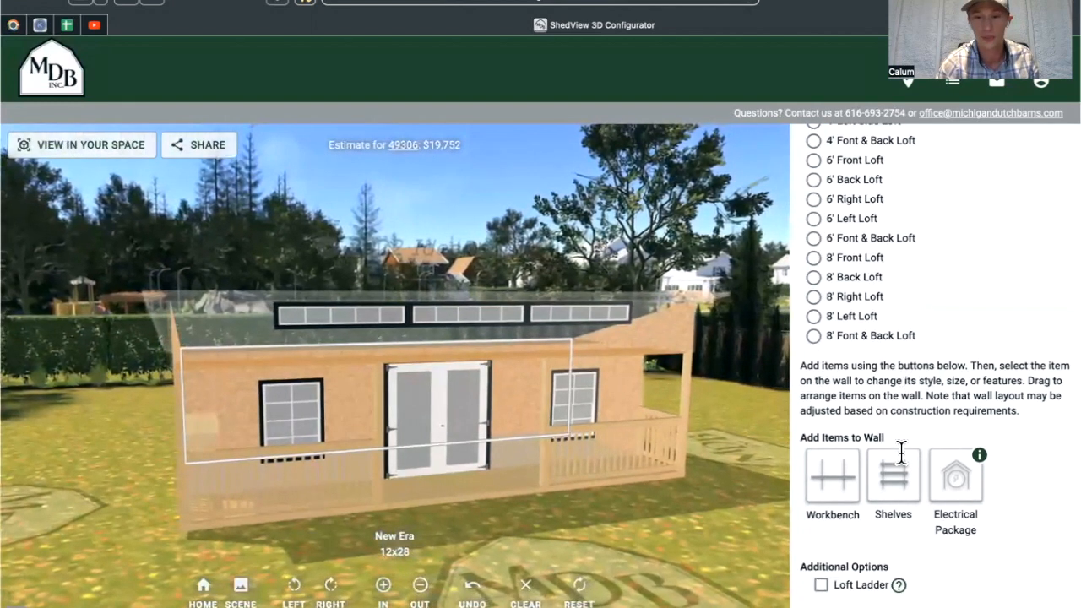
Add the Electrical Package, raising the estimate to $20,127.
click(962, 488)
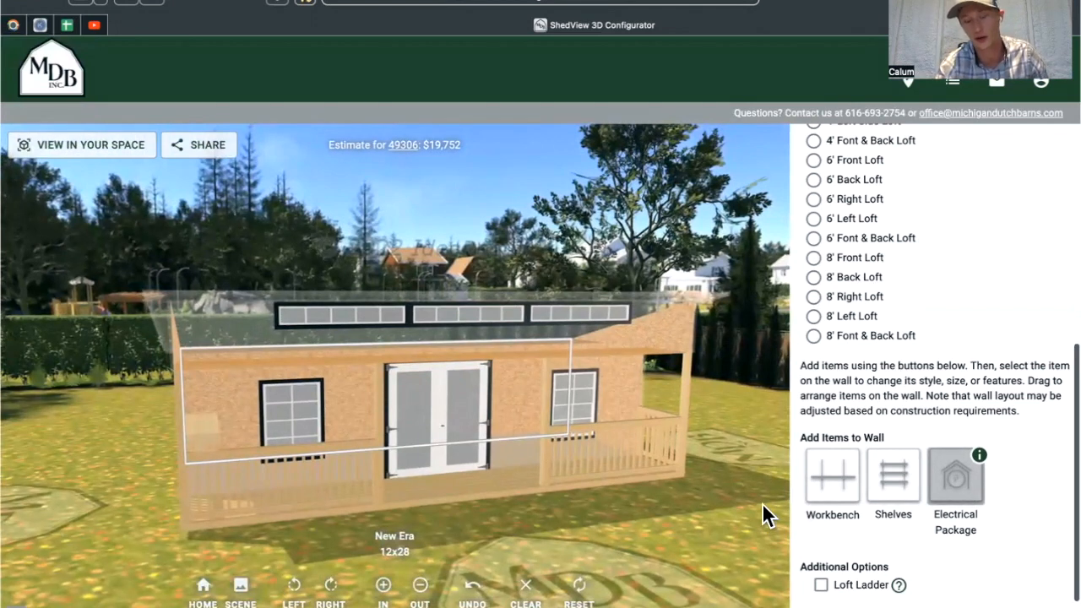
drag(714, 532, 183, 492)
drag(264, 497, 333, 503)
drag(380, 463, 423, 334)
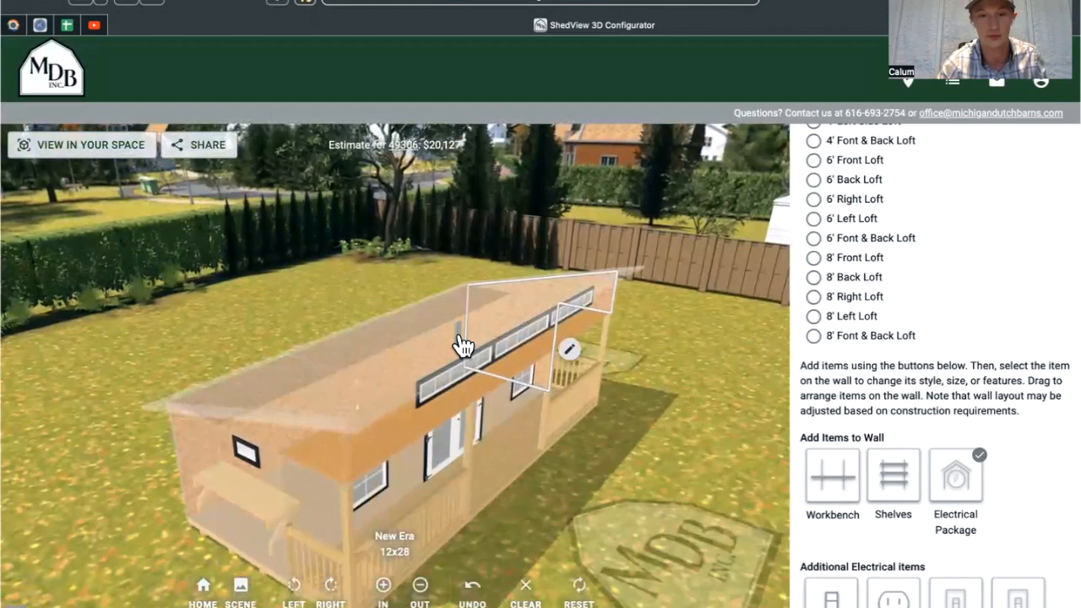
Inspect the details of the 30 Amp Breaker Box and the receptacle on the wall.
click(458, 341)
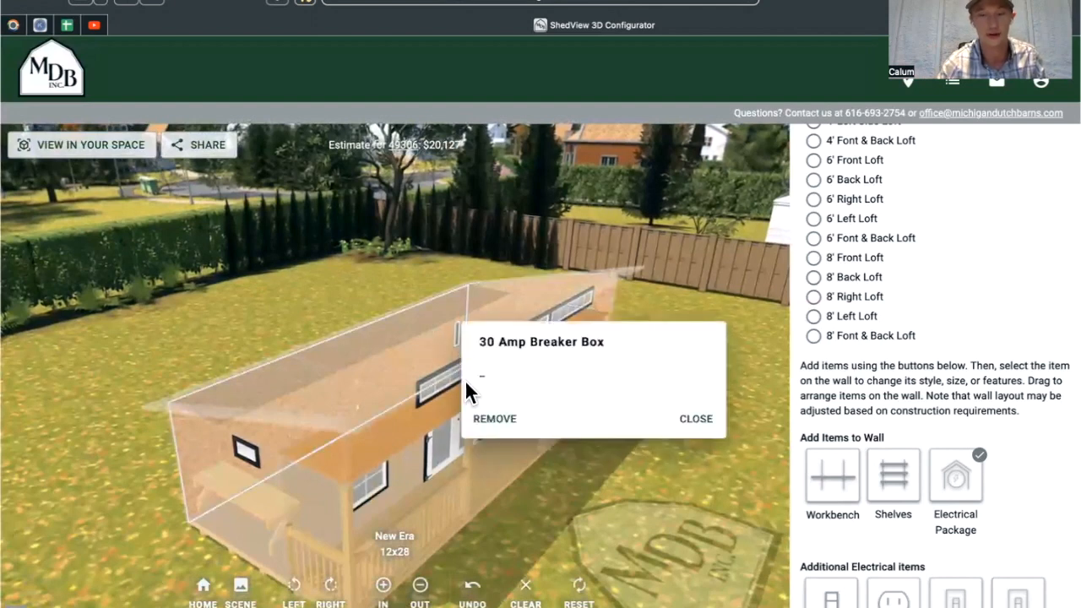
click(387, 390)
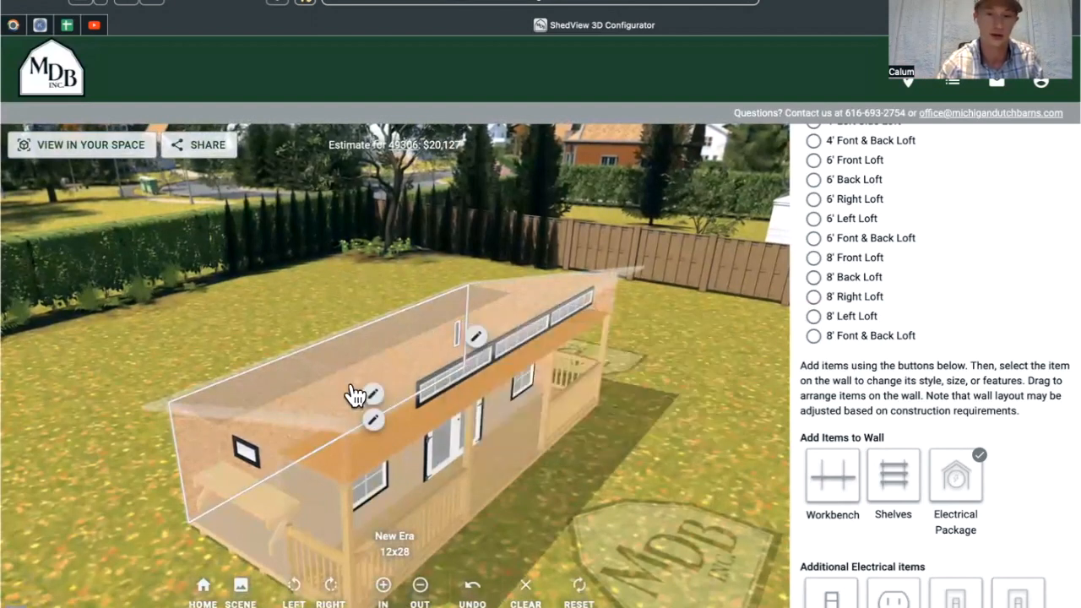
click(357, 407)
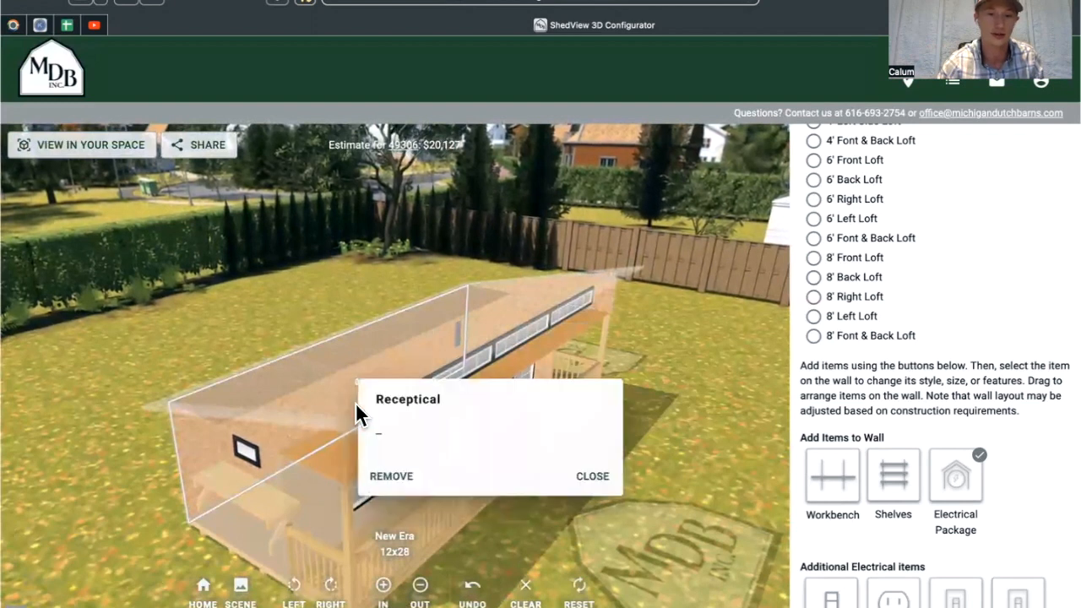
click(374, 446)
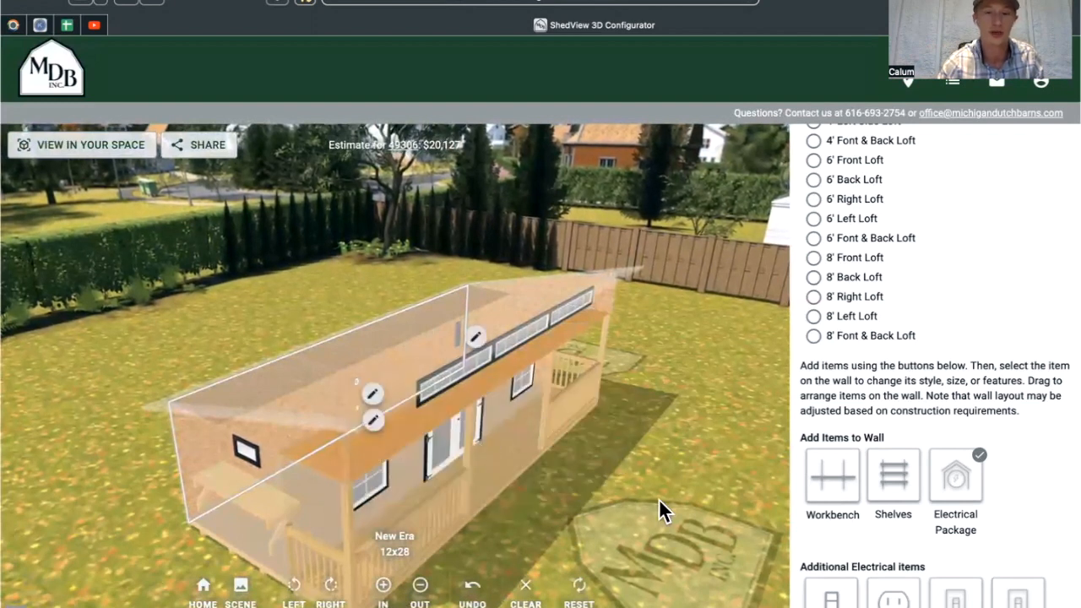
drag(668, 516, 692, 494)
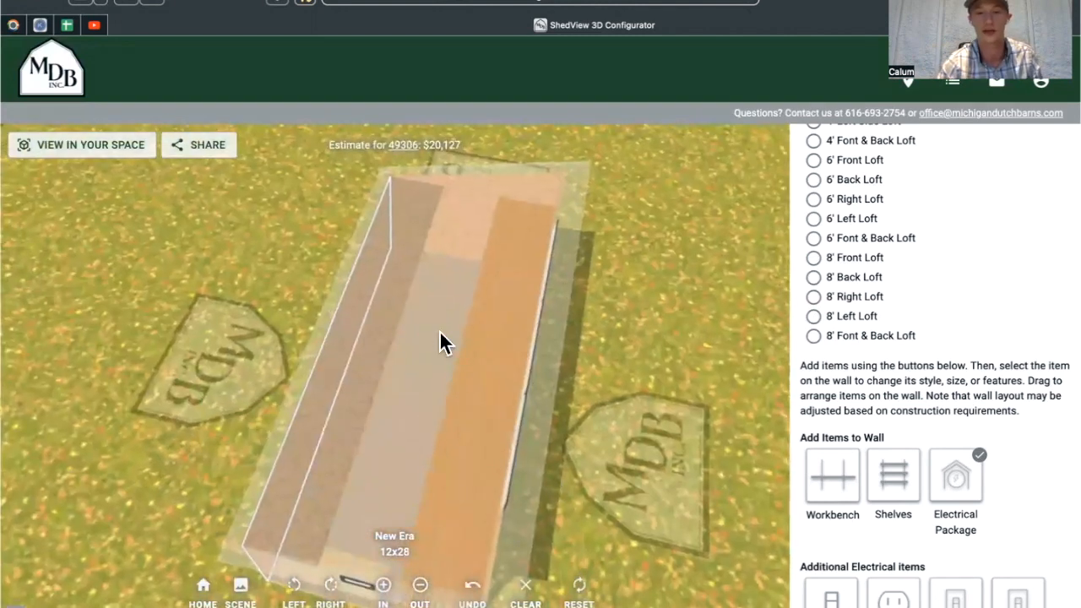
Scroll the panel to the top, collapse Interior Options and orbit to the backyard angle.
mouse_move(405, 345)
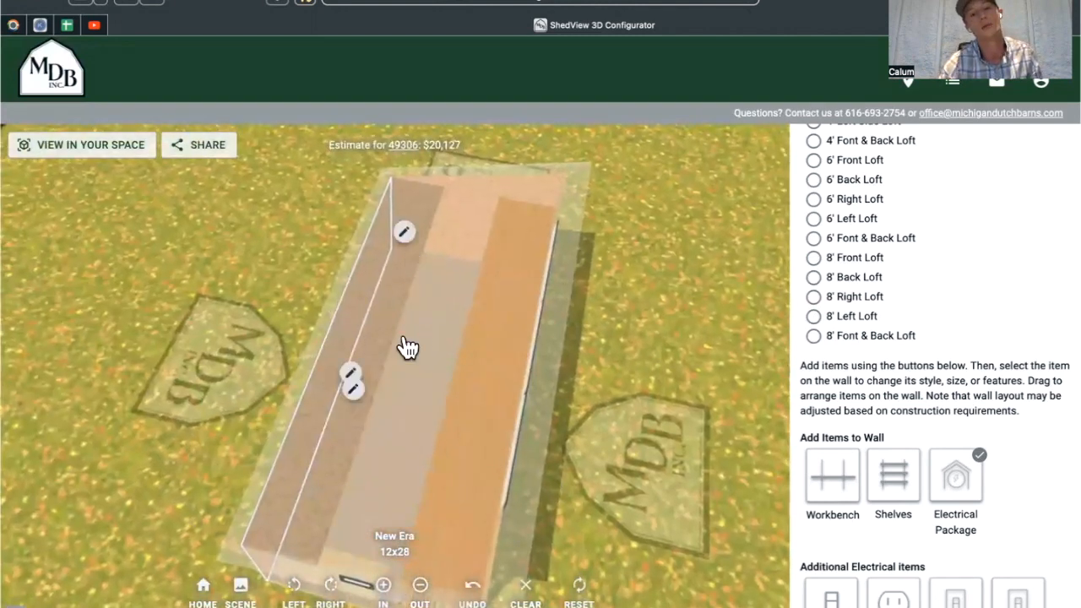
scroll(940, 483, down, 3)
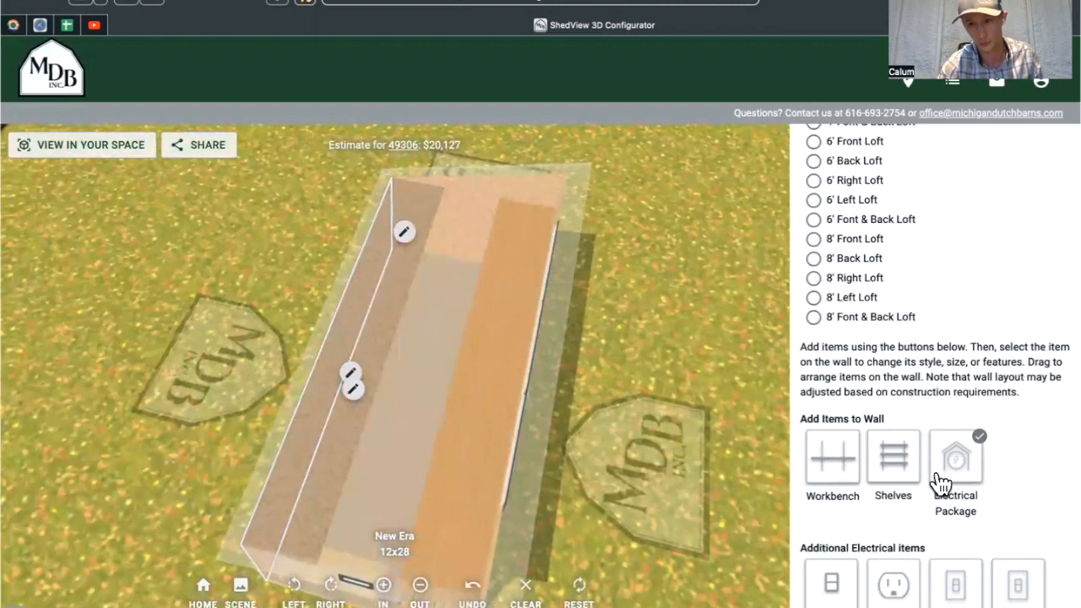
scroll(965, 494, down, 2)
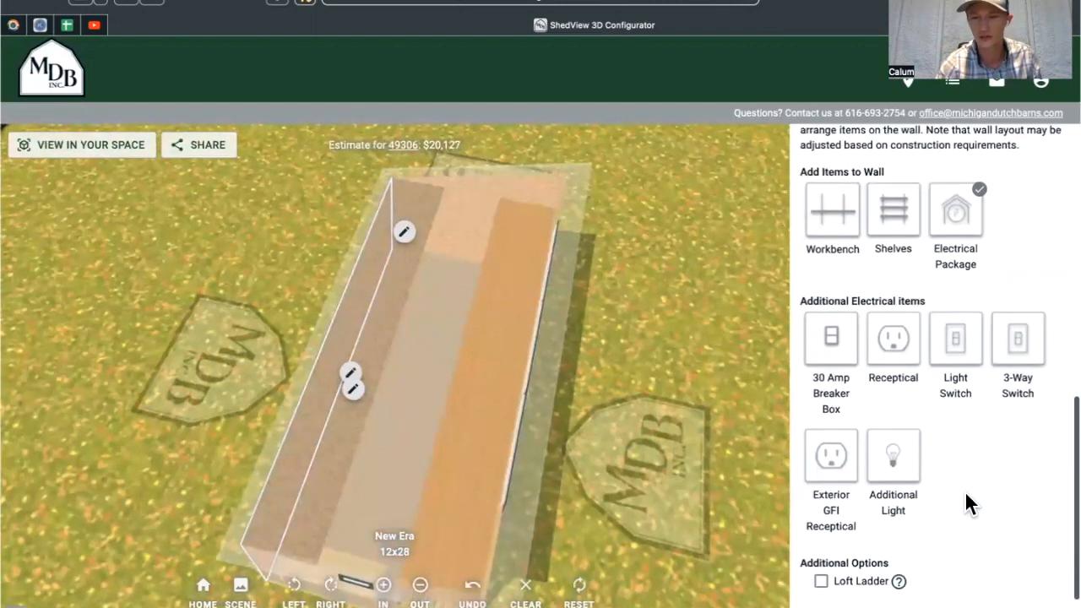
scroll(975, 427, up, 1)
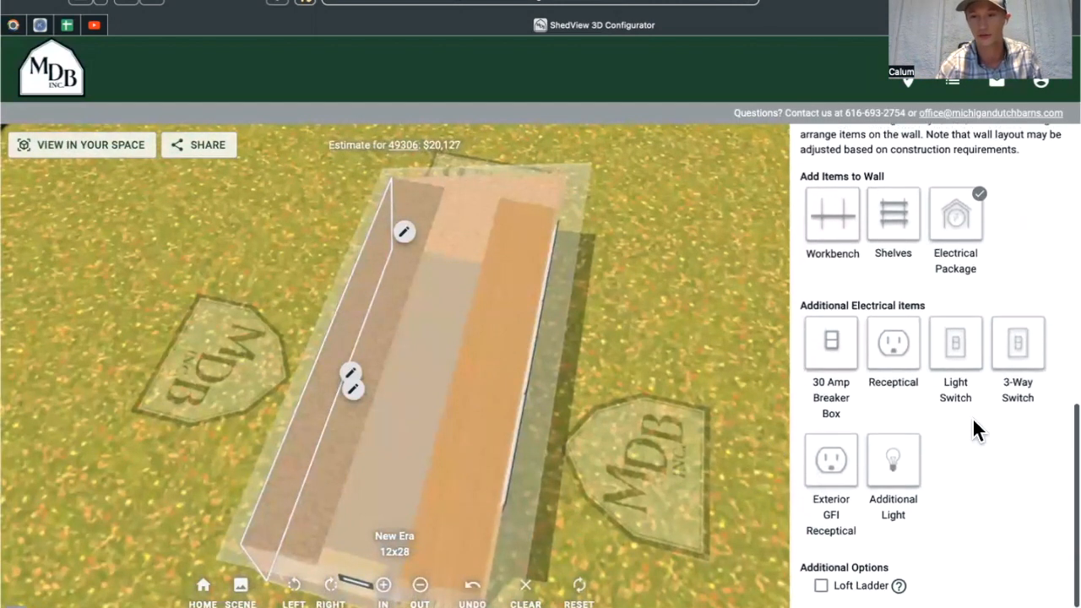
scroll(971, 417, up, 1)
scroll(863, 333, up, 10)
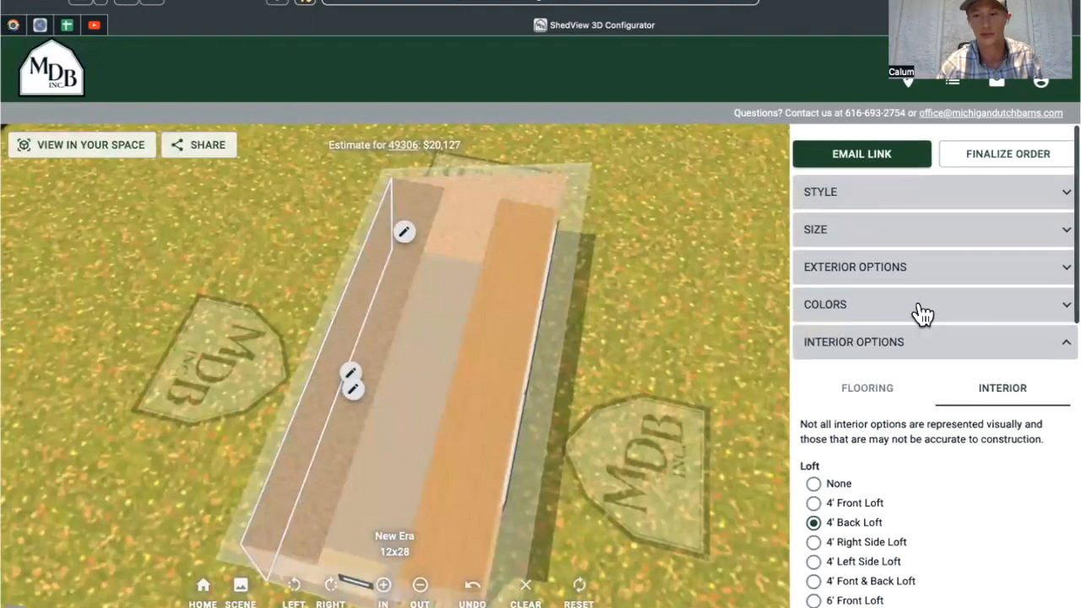
click(1056, 336)
click(861, 342)
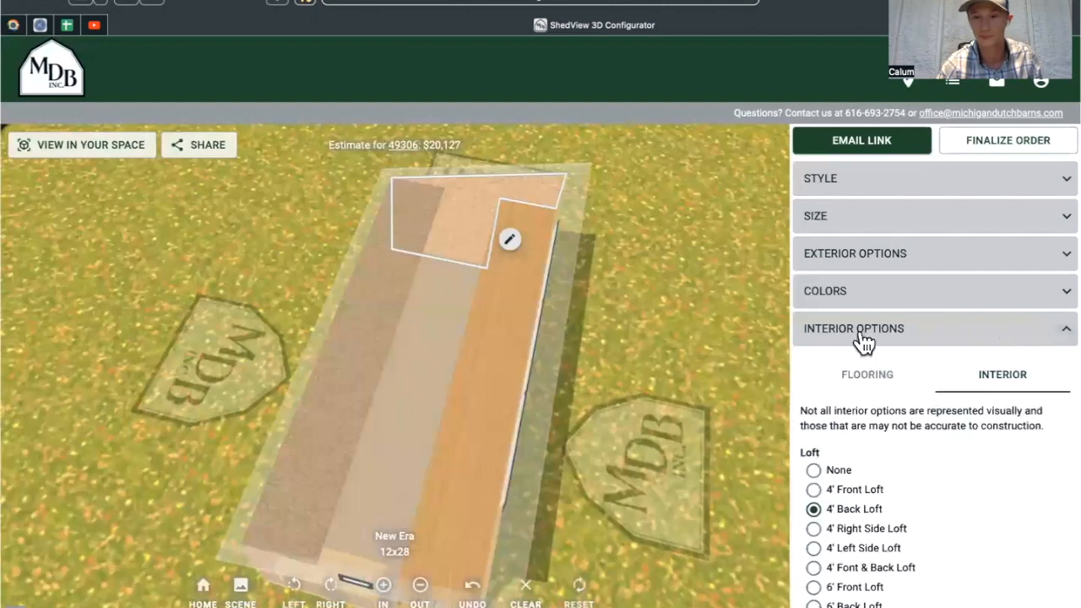
click(1056, 336)
drag(634, 273, 1024, 367)
Expand Your Estimate to show the $21,334.97 total and the $930 fiberglass door price.
click(1025, 368)
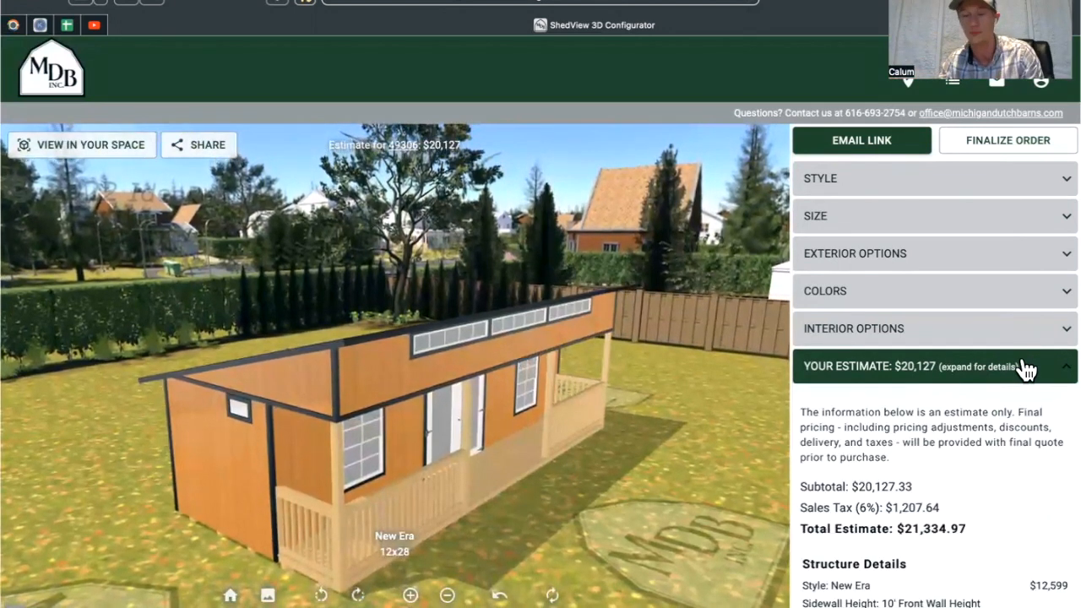
scroll(1024, 573, down, 10)
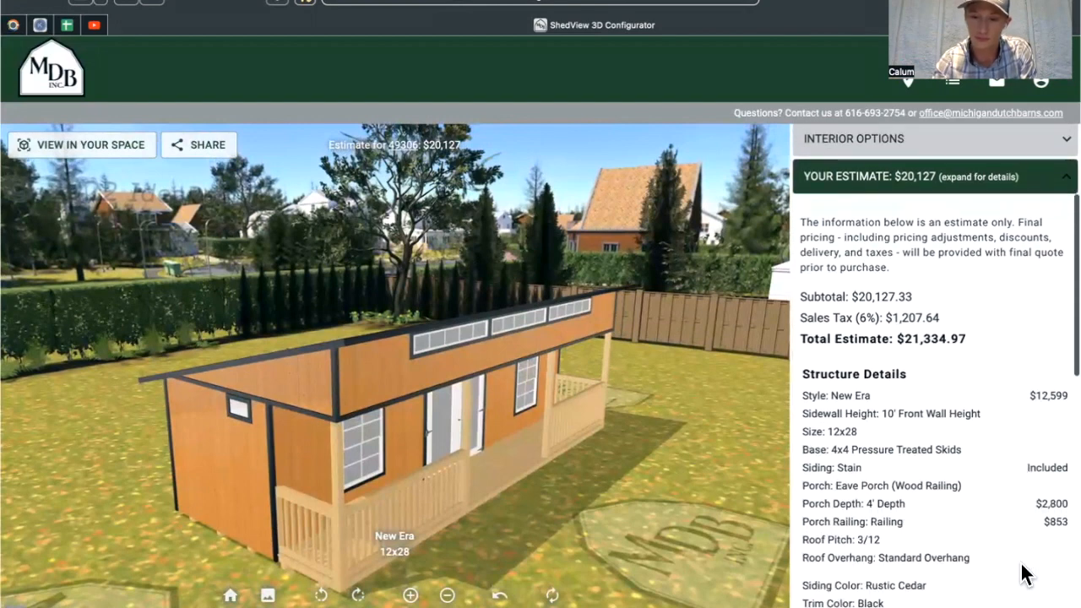
scroll(1024, 573, down, 5)
scroll(1024, 574, up, 3)
scroll(1061, 278, up, 2)
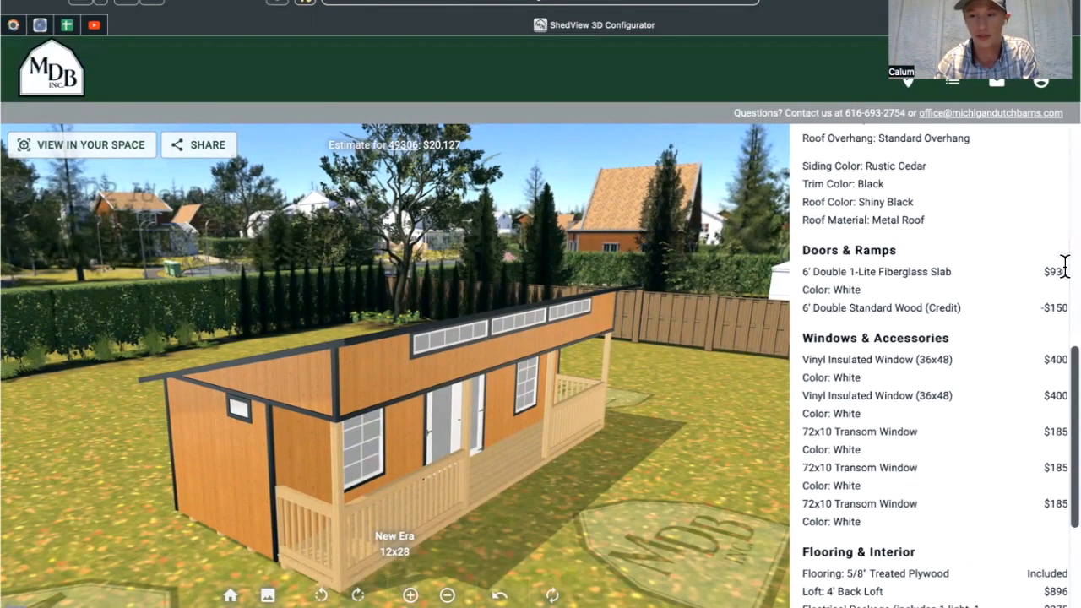
drag(1045, 306, 1047, 278)
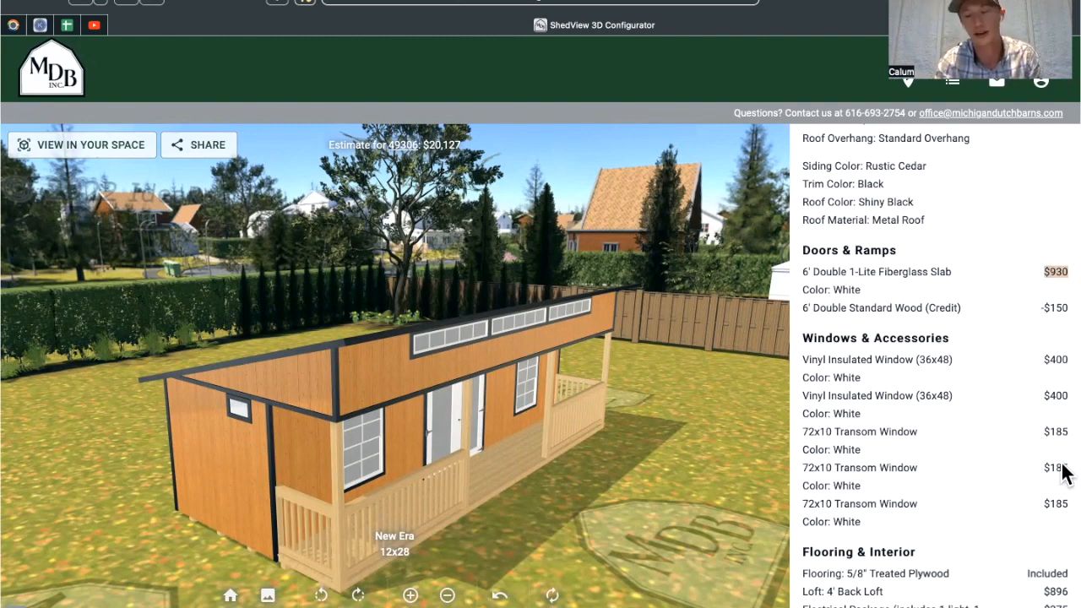
Scroll through the itemized breakdown and bring up the Email Link form.
scroll(1062, 471, down, 1)
scroll(929, 469, down, 3)
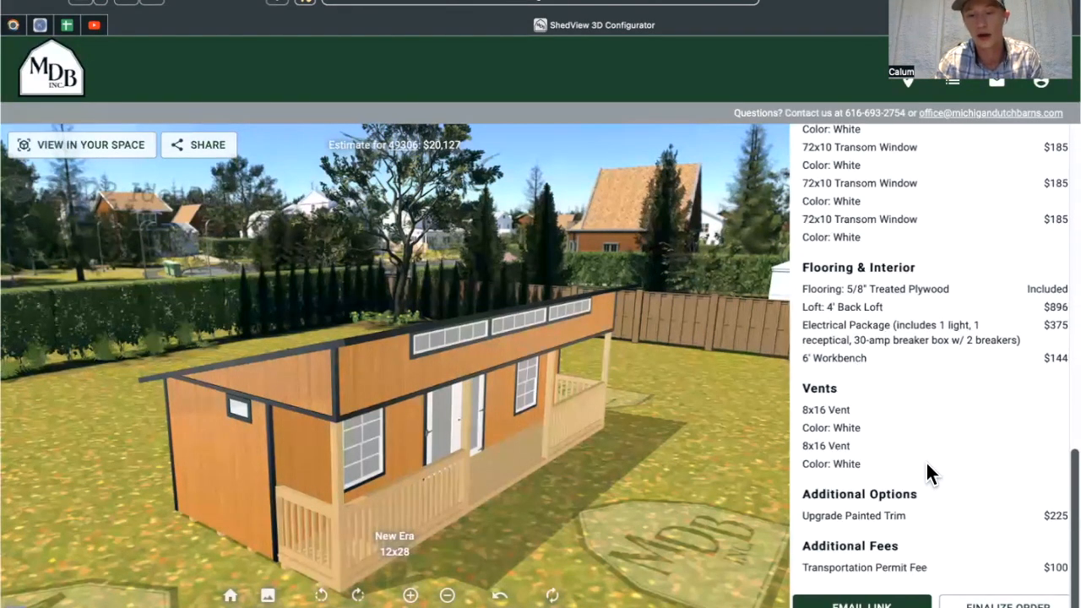
scroll(927, 466, up, 4)
scroll(926, 460, up, 8)
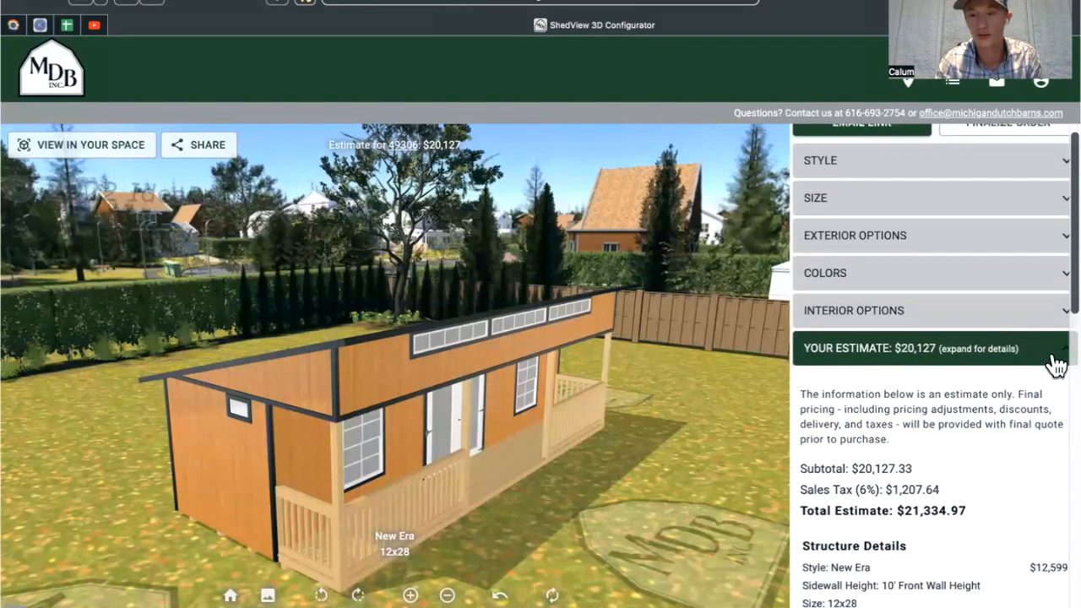
click(887, 403)
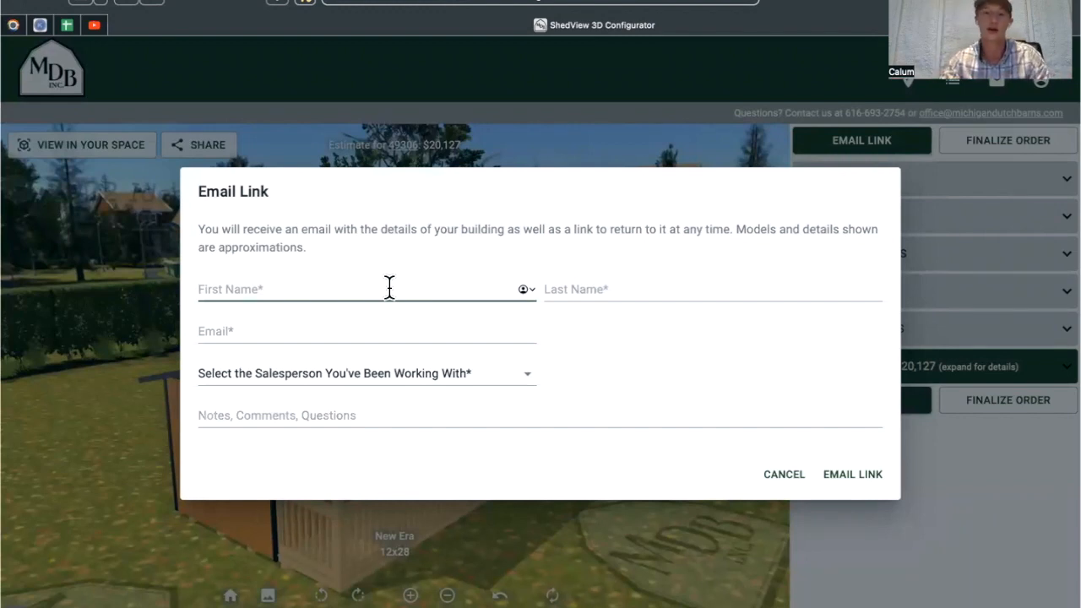
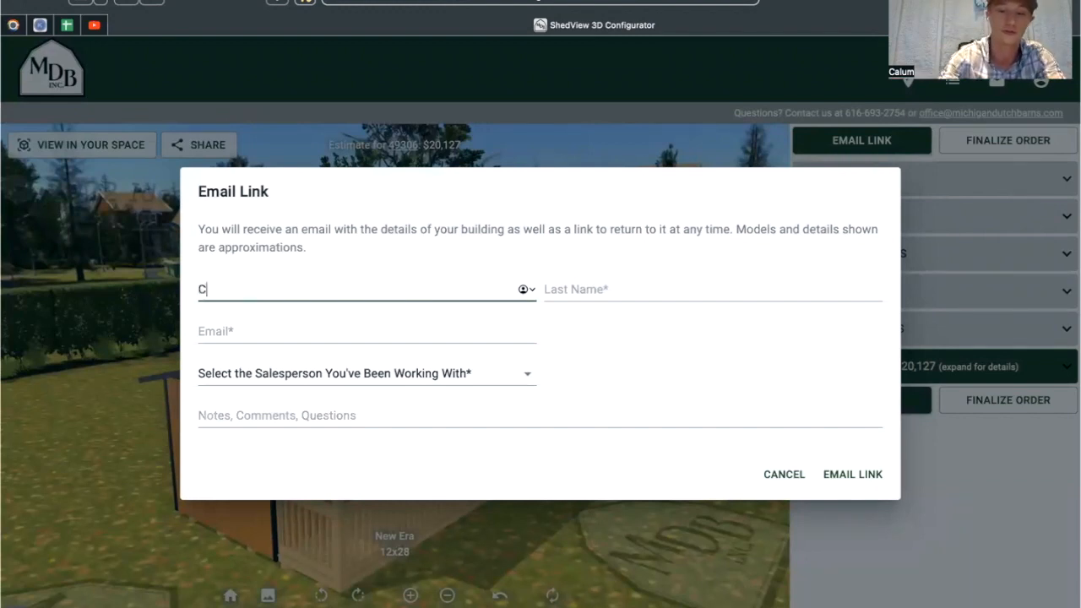
Enter the customer's first name, last name and e-mail address in the Email Link form.
key(Tab)
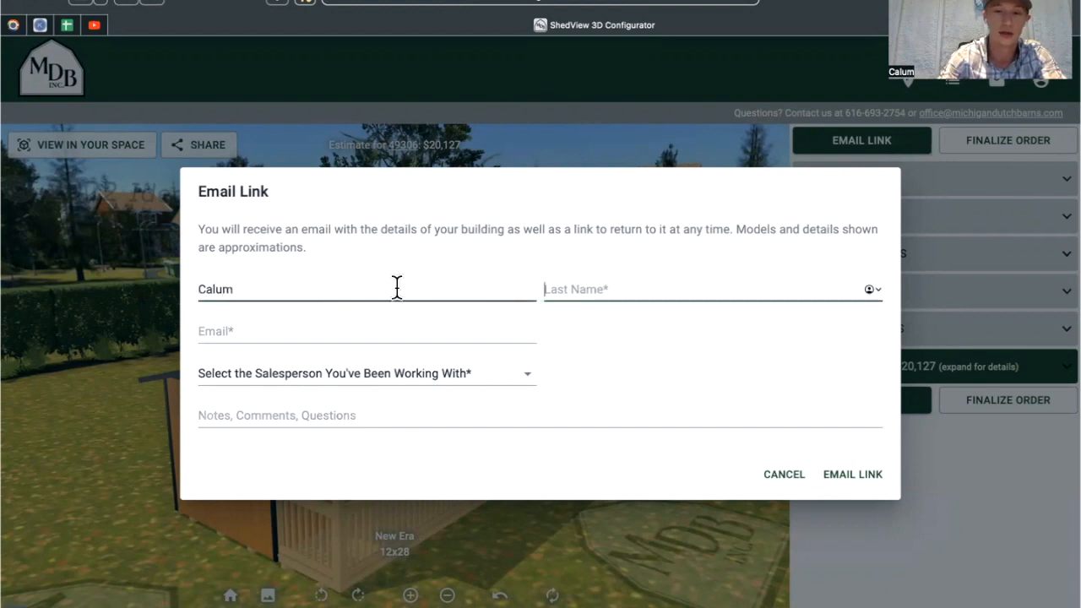
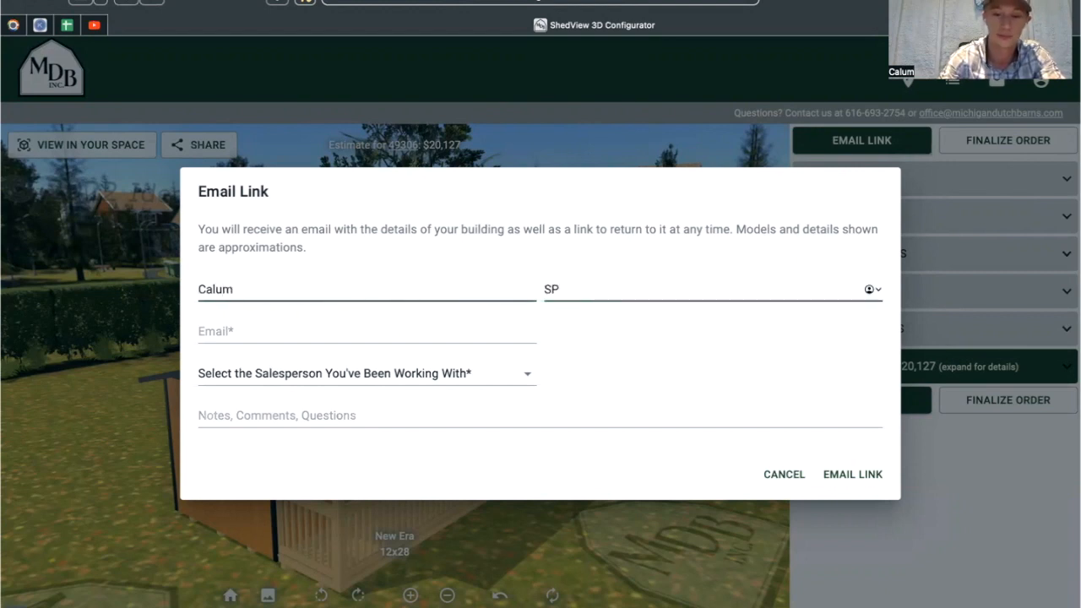
click(329, 333)
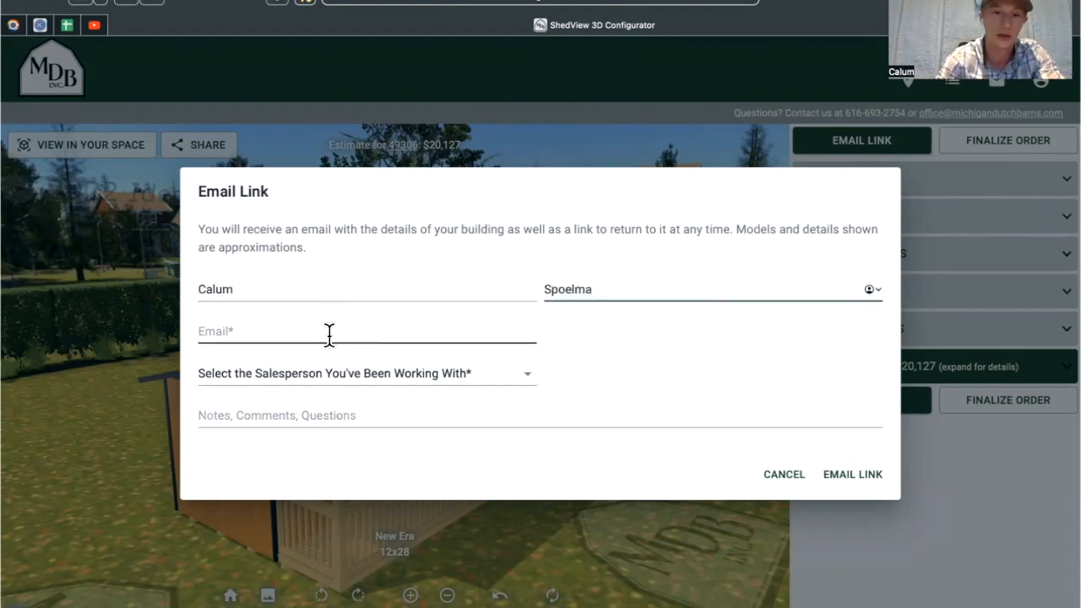
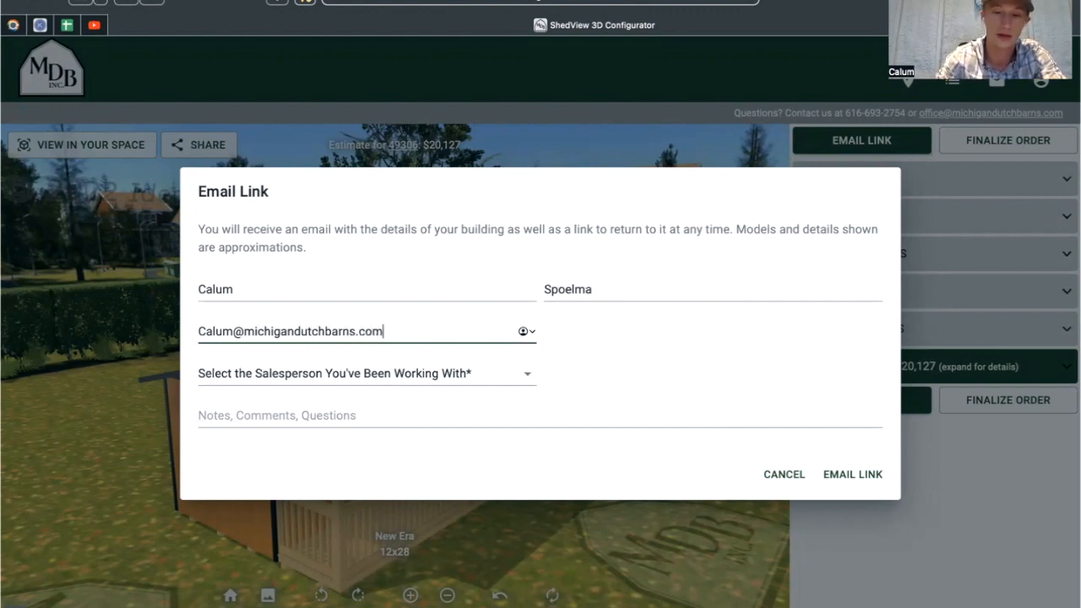
click(386, 374)
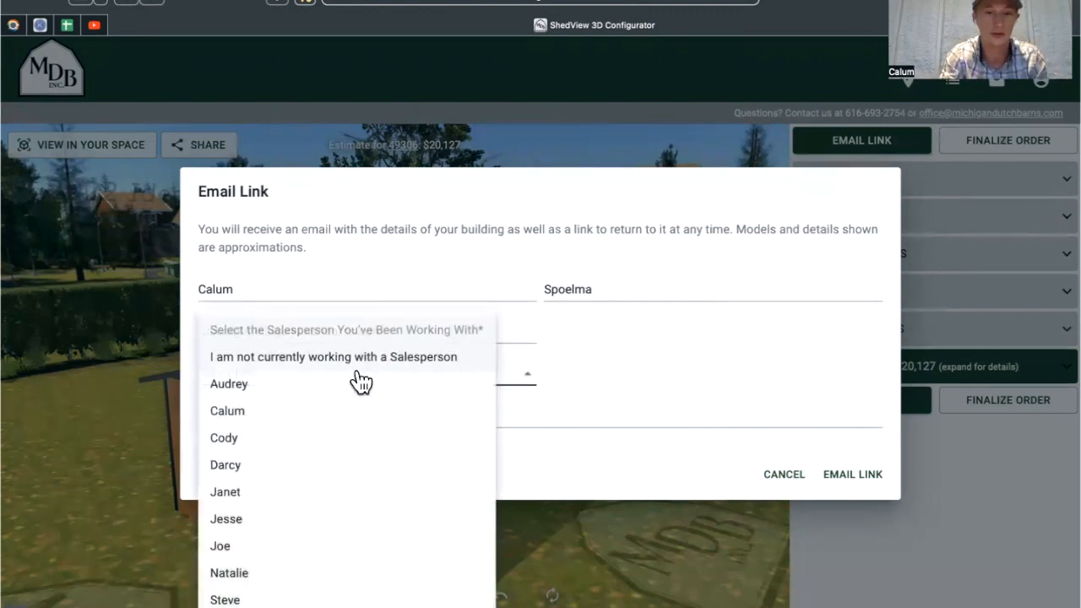
Choose the salesperson and change the e-mail address's first letter to lowercase.
click(312, 411)
click(391, 415)
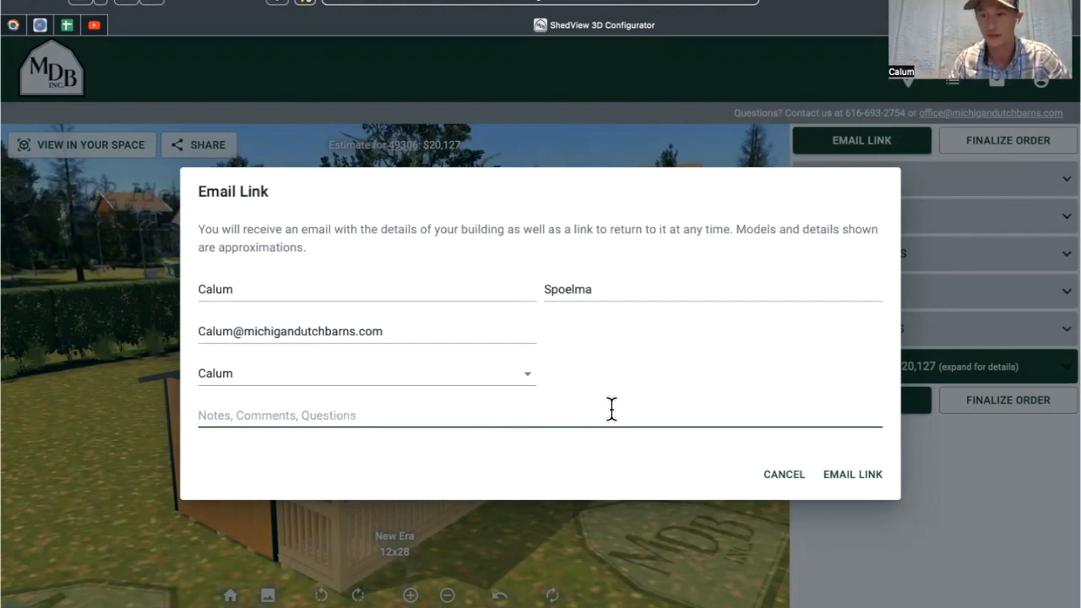
click(201, 331)
key(BackSpace)
text(c)
click(258, 414)
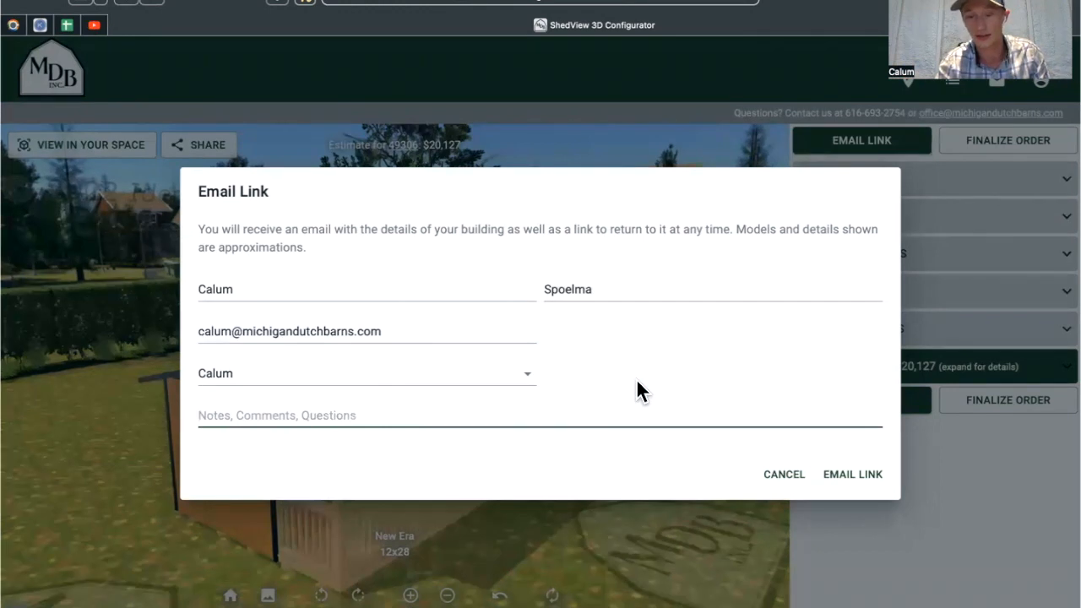
Send the estimate link by e-mail and dismiss the thank-you message.
click(860, 478)
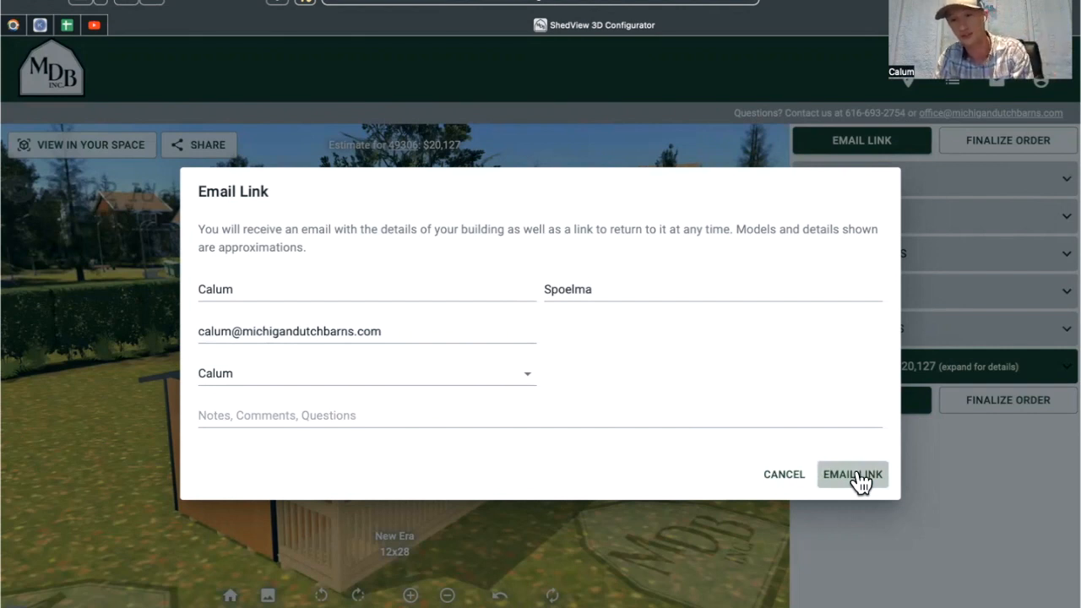
click(859, 477)
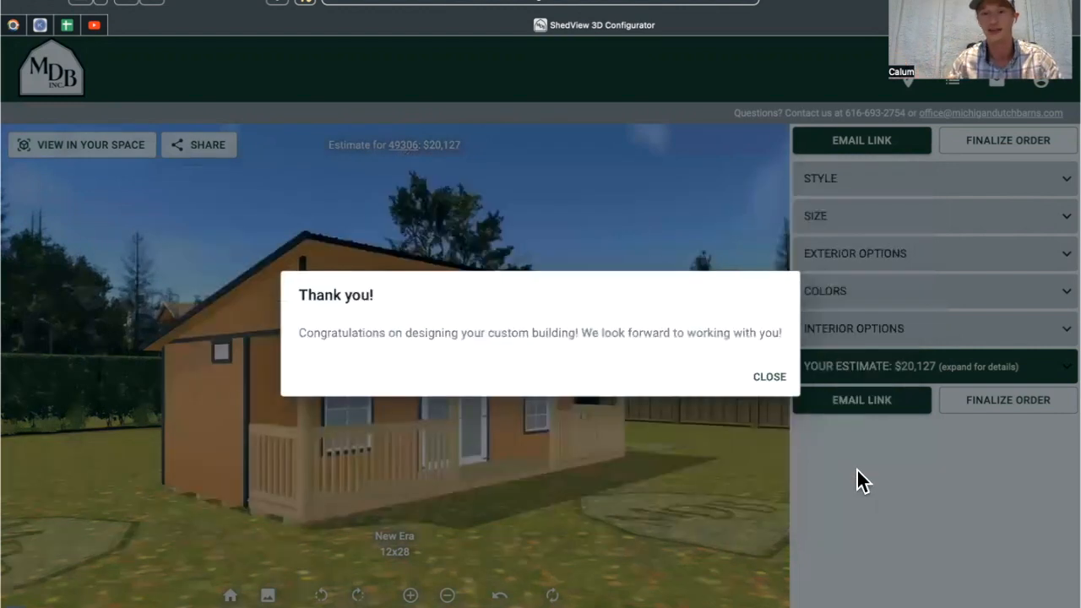
click(764, 378)
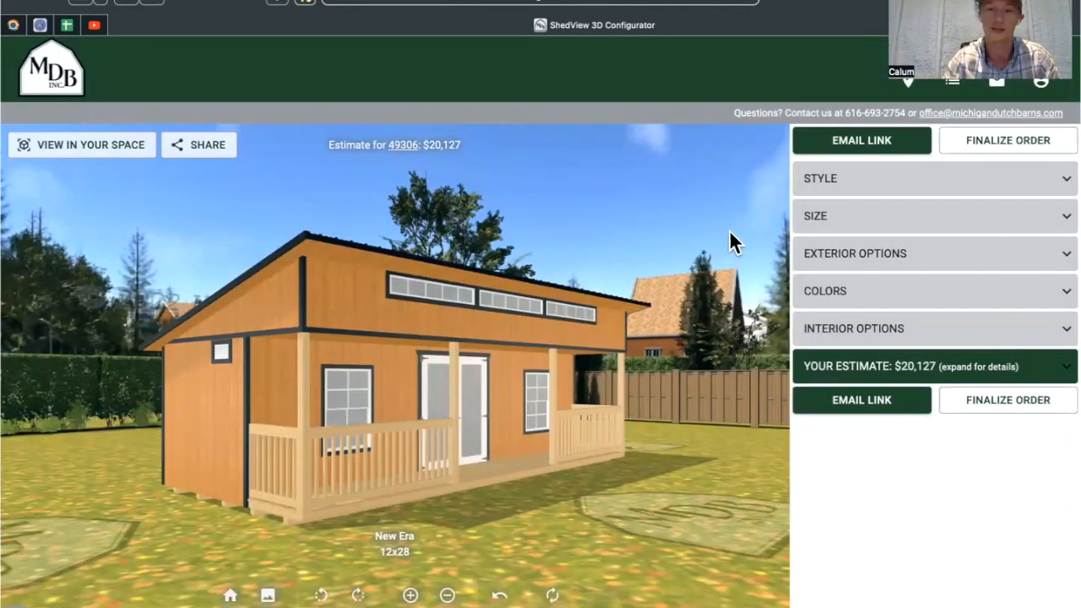
Orbit around the finished shed, viewing its roof, porch end, front and left side.
drag(625, 269, 605, 532)
drag(211, 443, 252, 417)
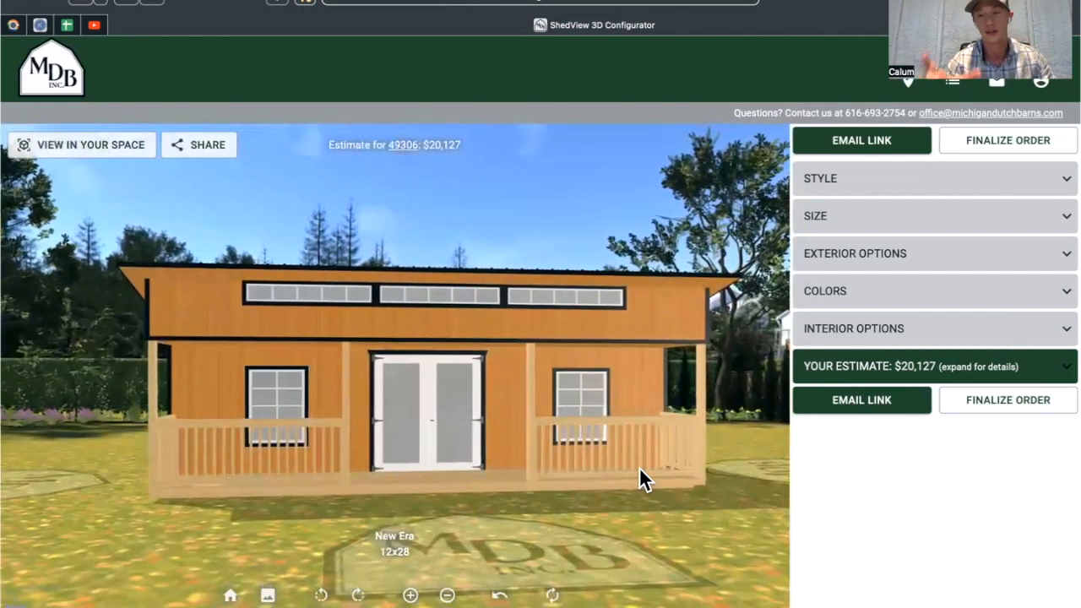
drag(713, 350, 377, 423)
drag(343, 368, 546, 488)
drag(151, 435, 502, 424)
drag(92, 434, 339, 433)
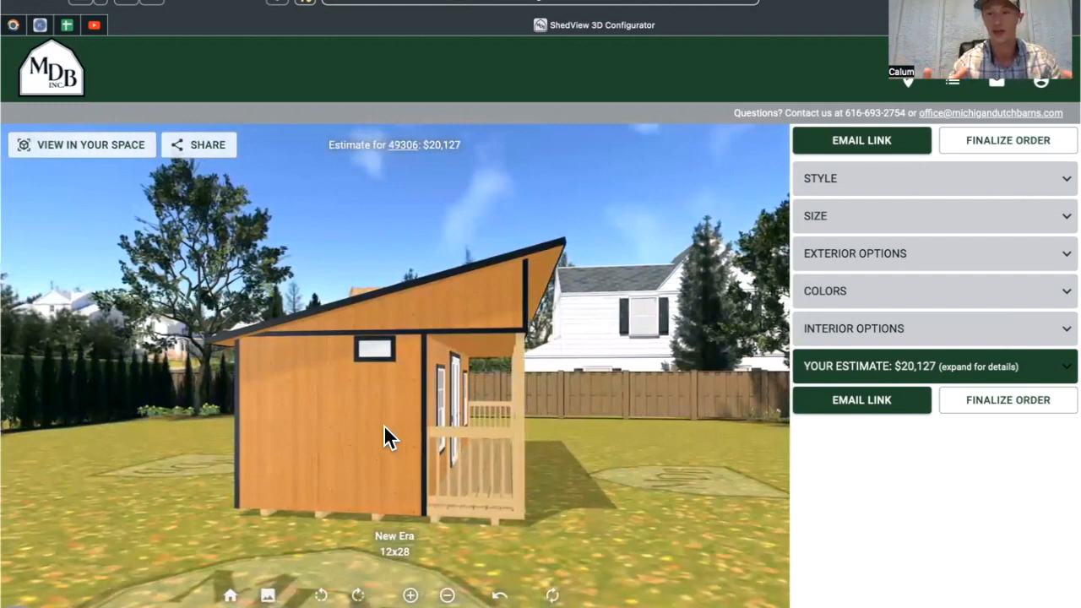
drag(566, 405, 421, 432)
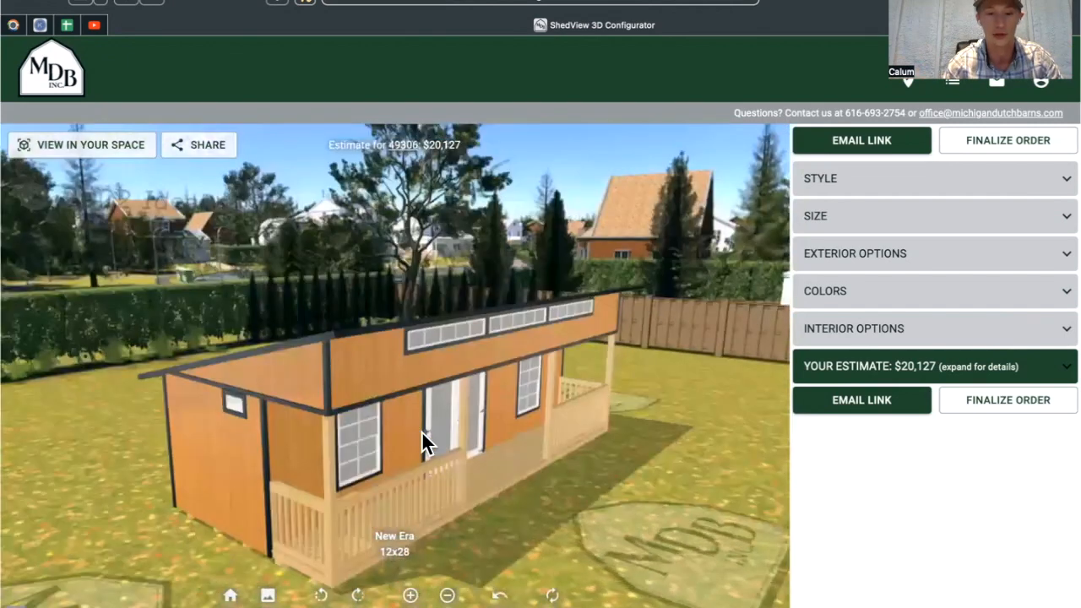